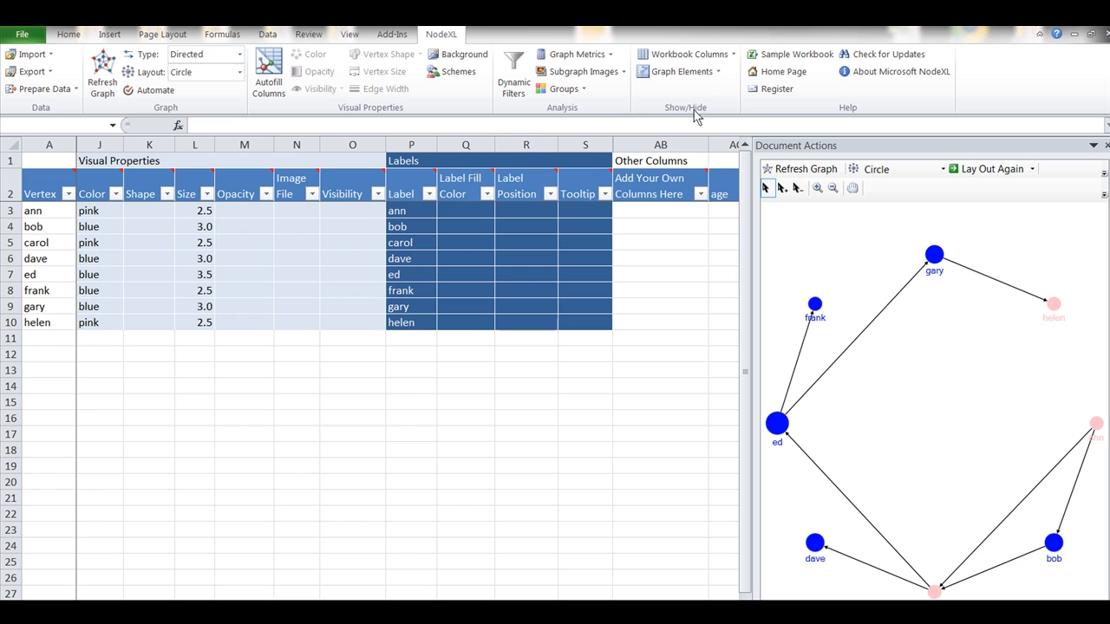
# - Show the Layout column group in the worksheet and hide it again
pyautogui.click(730, 56)
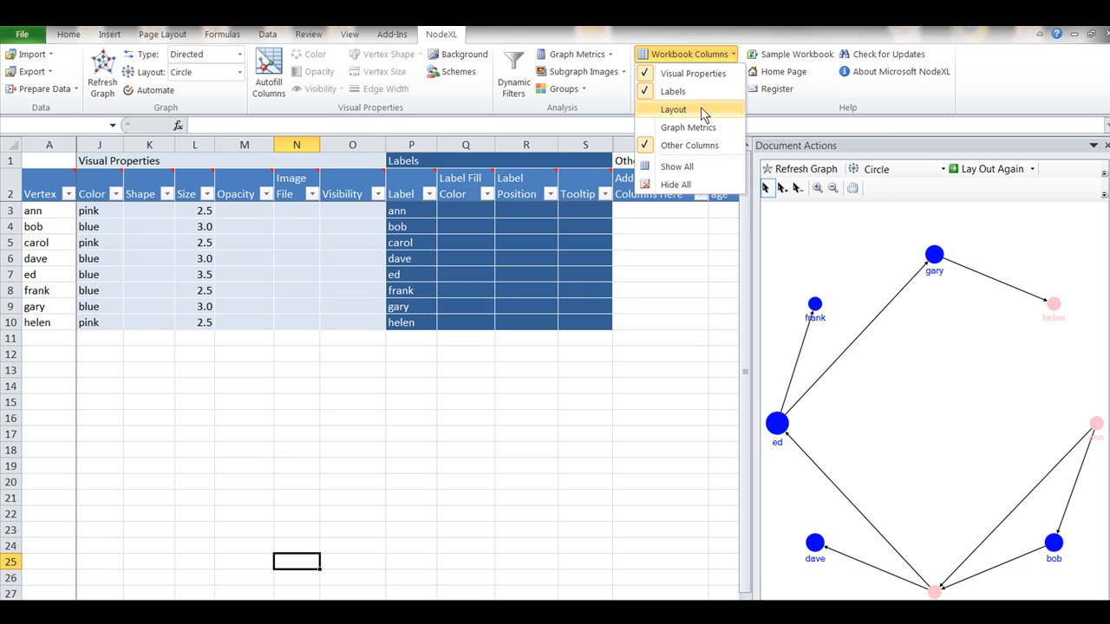
pyautogui.click(704, 114)
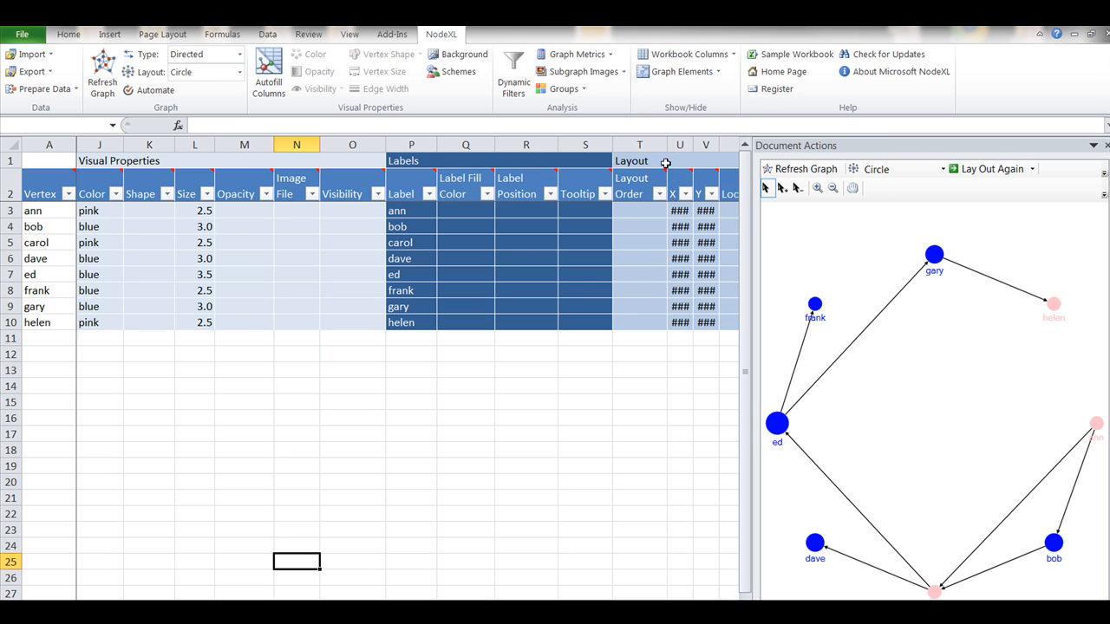
pyautogui.click(734, 55)
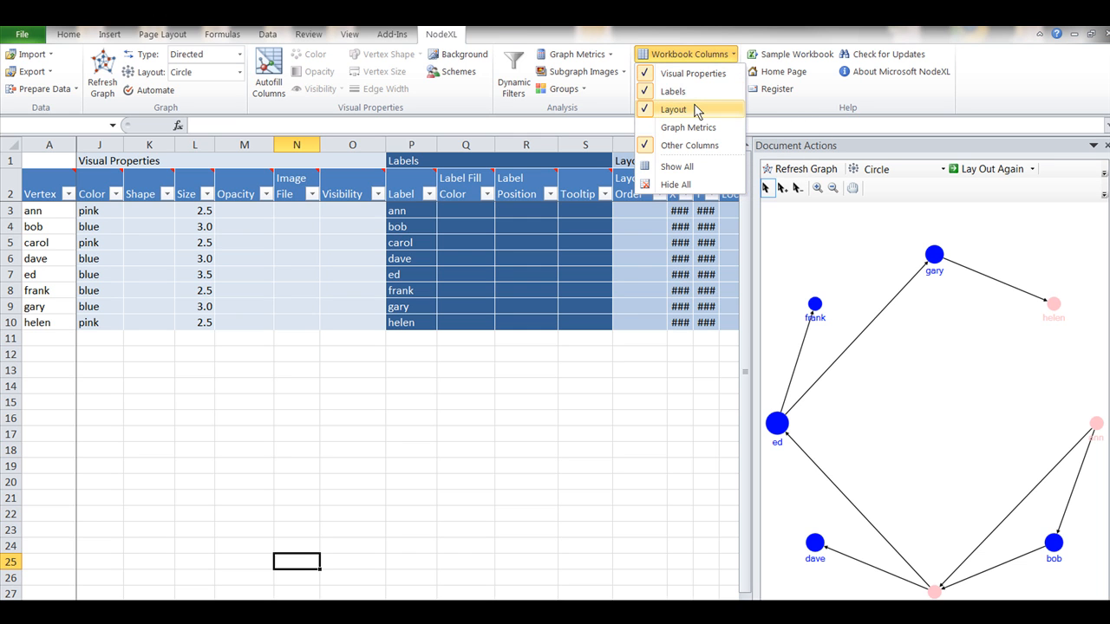
pyautogui.click(695, 110)
# - Hide the Labels column group and show the Layout column group in its place
pyautogui.click(734, 55)
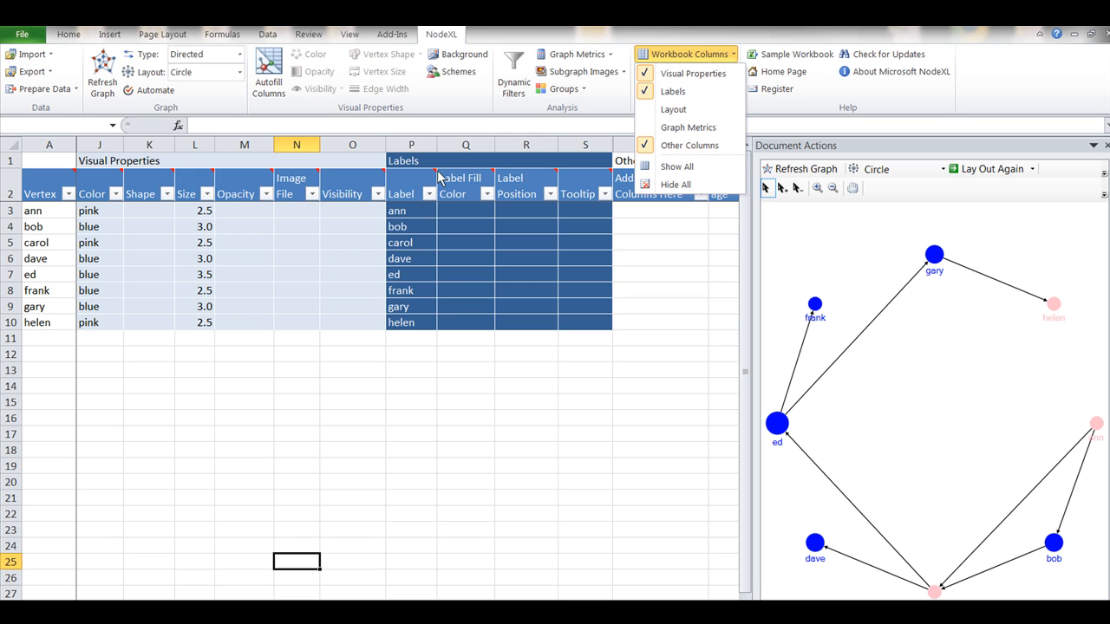
pyautogui.click(670, 91)
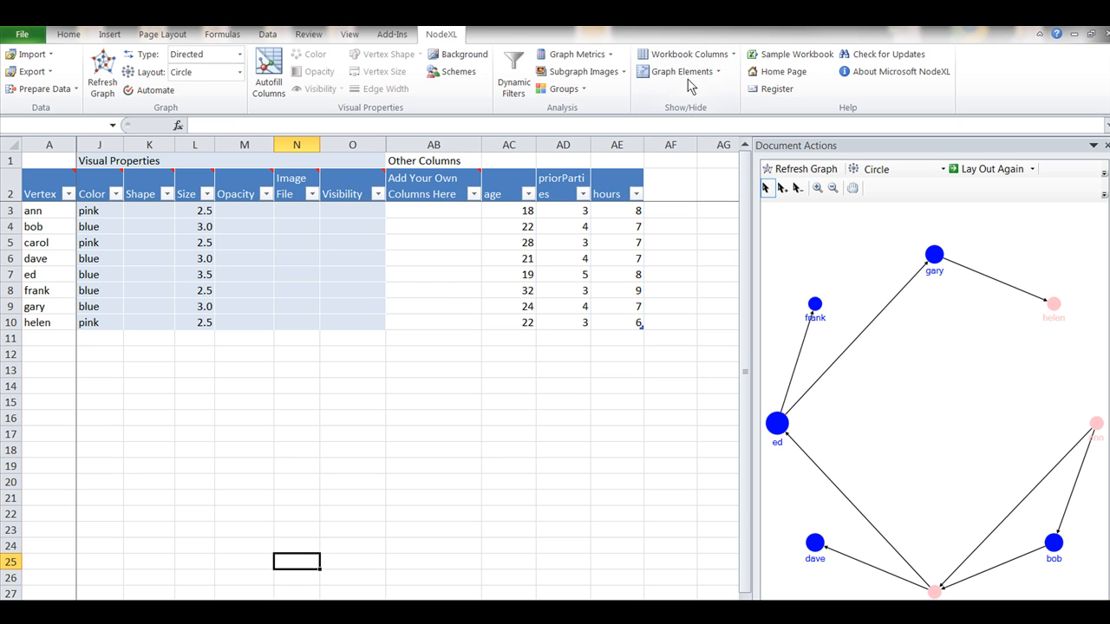
pyautogui.click(721, 57)
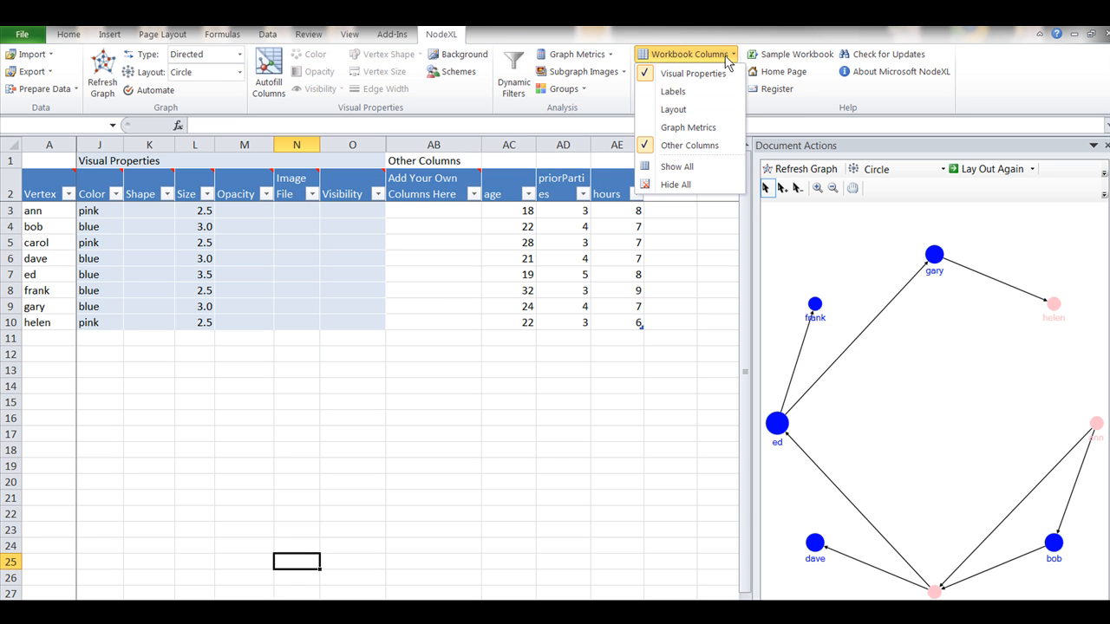
pyautogui.click(702, 111)
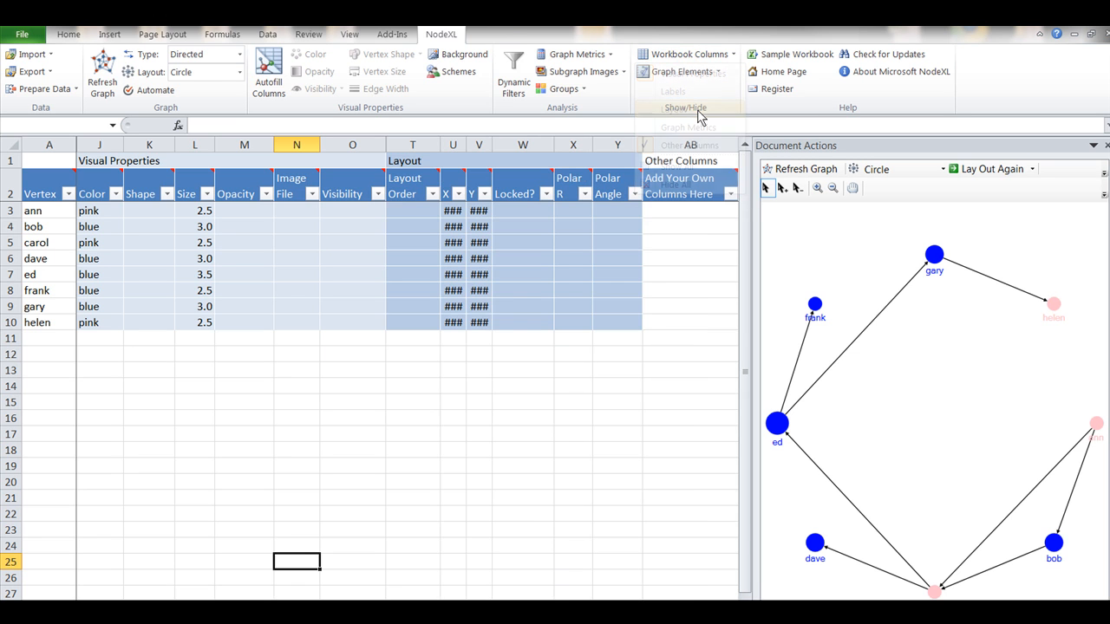
# - Show the Labels column group again and hide the Layout column group
pyautogui.click(728, 55)
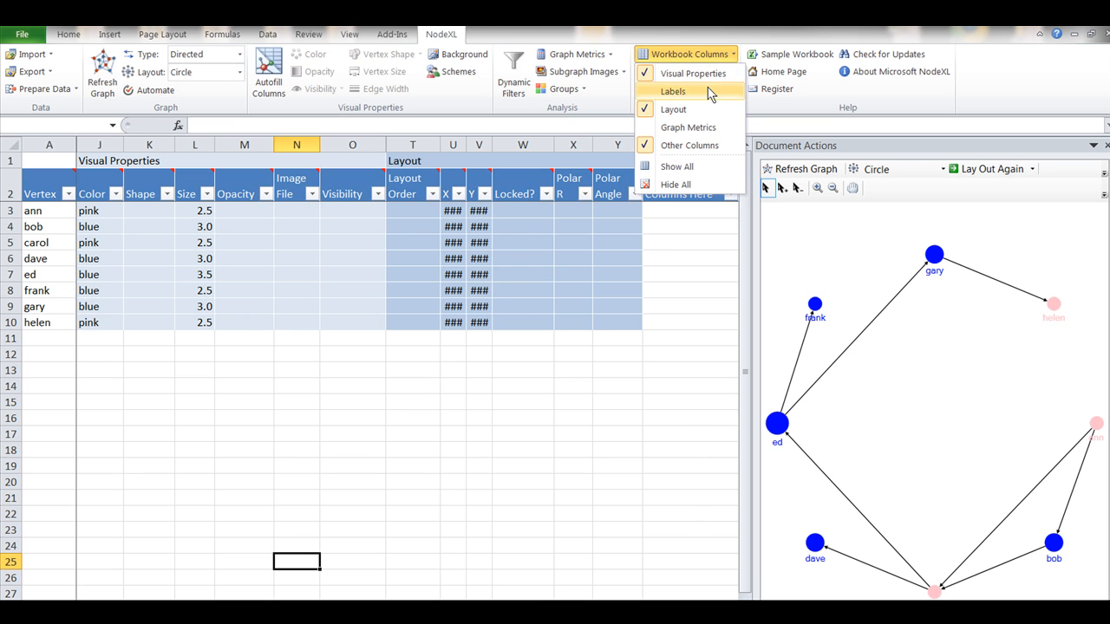
pyautogui.click(707, 91)
pyautogui.click(730, 55)
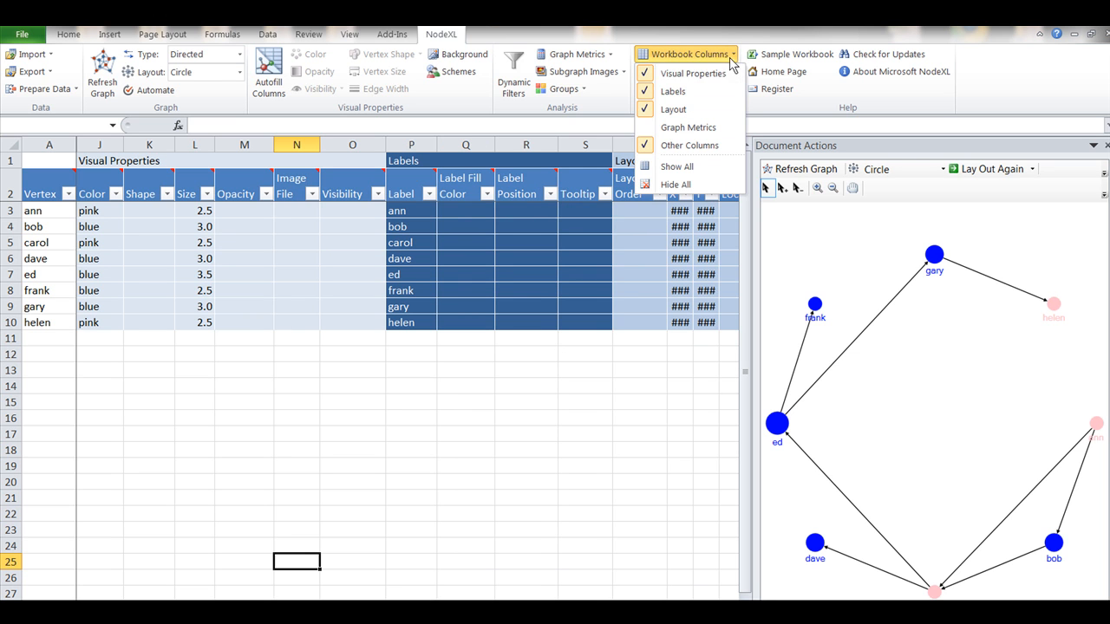
pyautogui.click(714, 110)
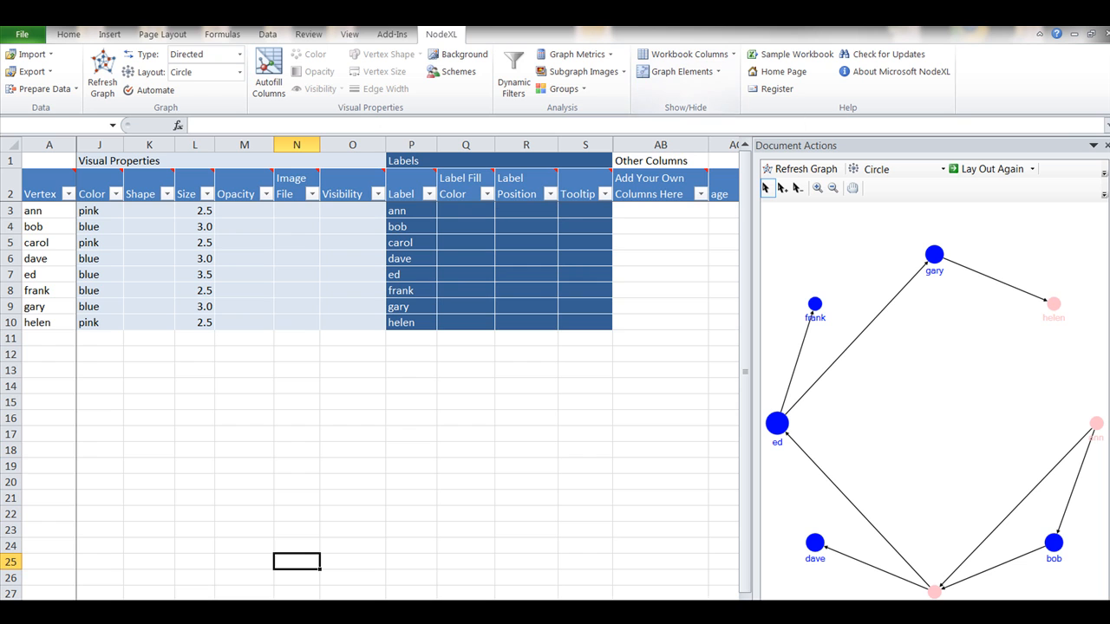
# - Check the source columns offered for Vertex Label in the Autofill Columns dialog, keeping Vertex, and leave the dialog
pyautogui.click(49, 194)
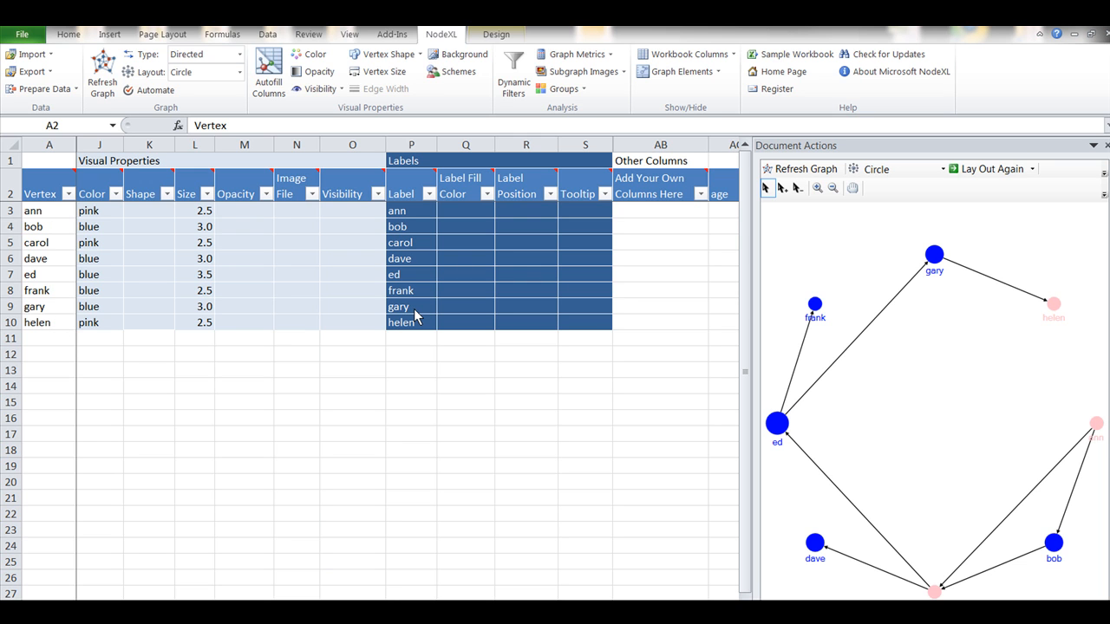
pyautogui.click(275, 70)
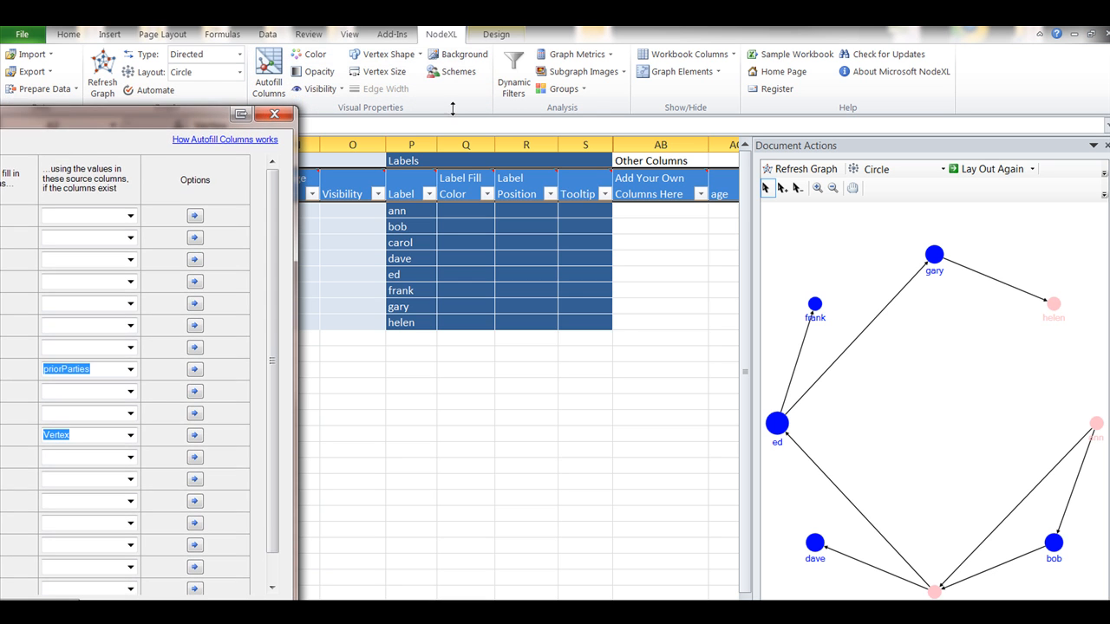
pyautogui.moveTo(195, 104); pyautogui.dragTo(651, 104)
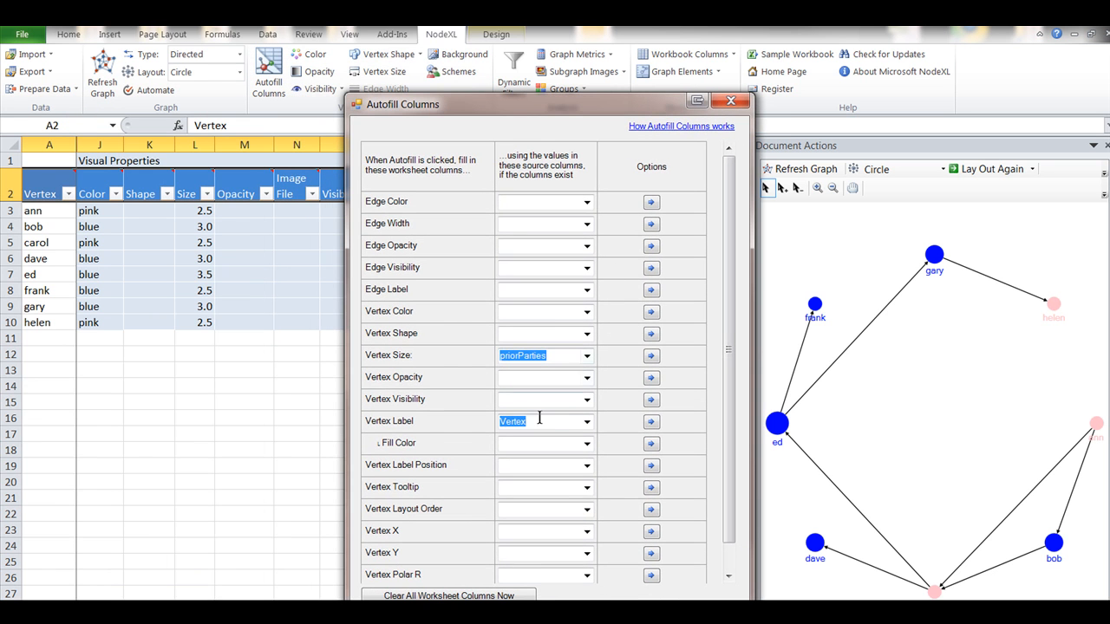
pyautogui.click(587, 421)
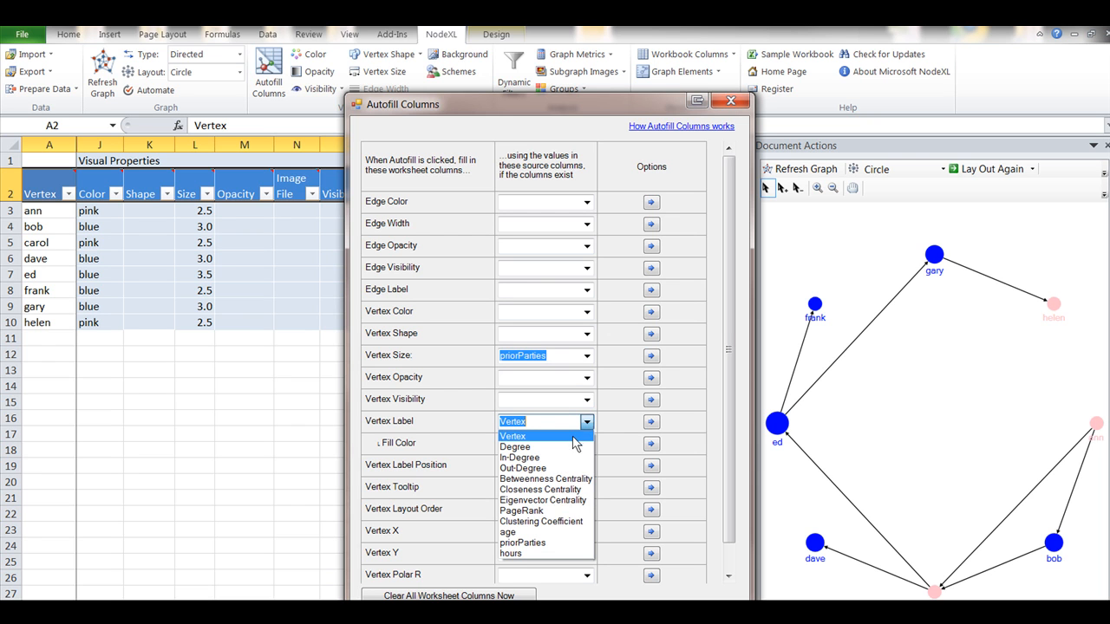
pyautogui.click(566, 421)
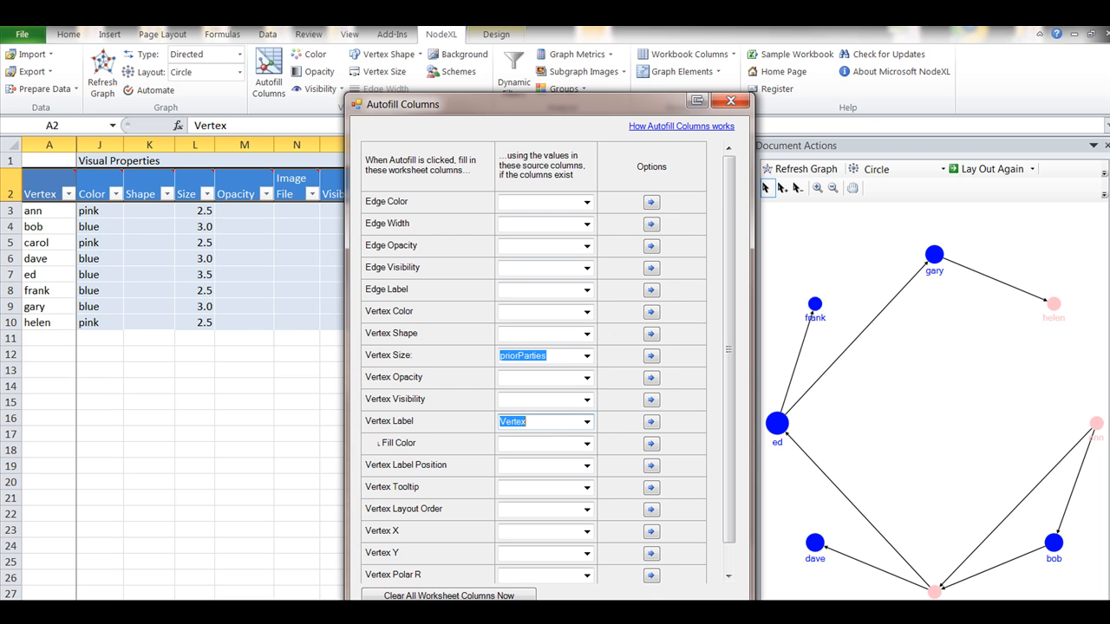
pyautogui.click(645, 614)
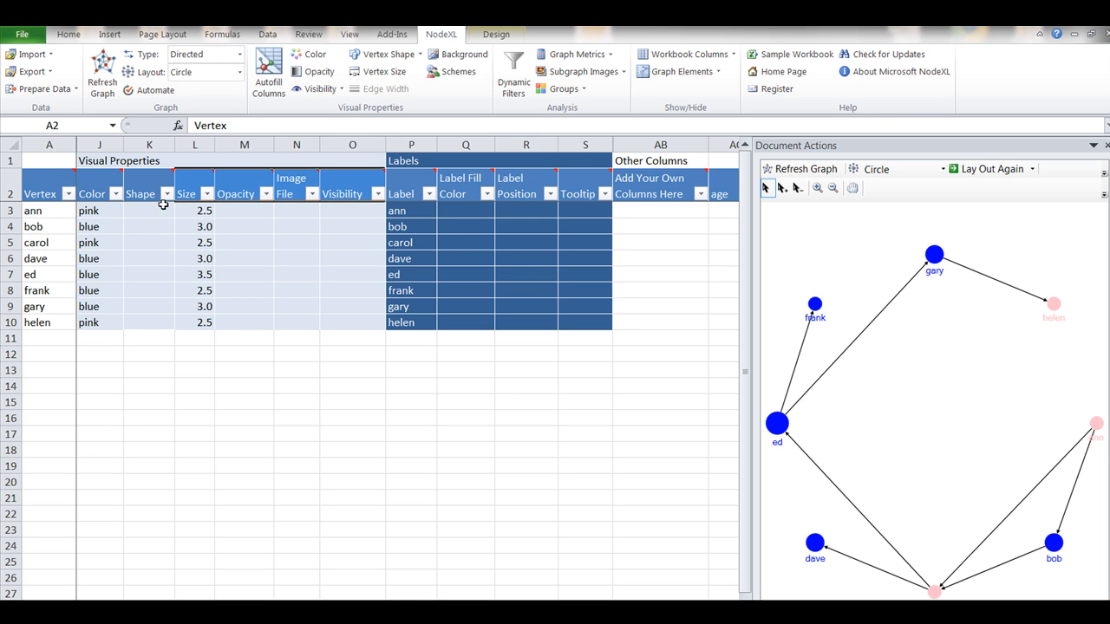
# - Set the shape of the vertex in row 3 to Square and refresh the graph
pyautogui.click(162, 210)
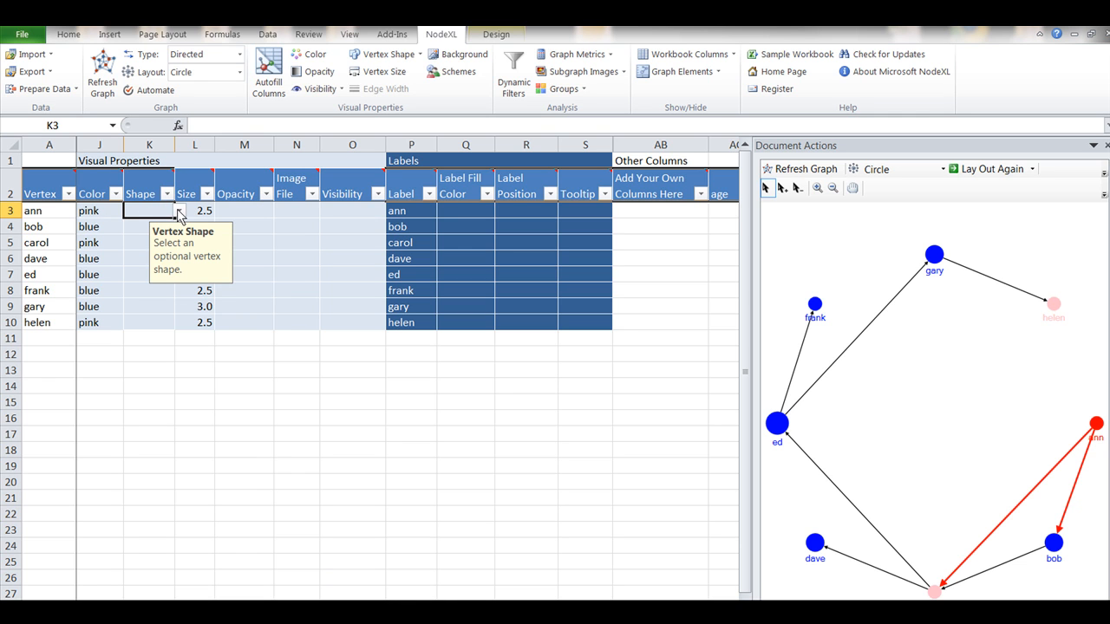
pyautogui.click(179, 214)
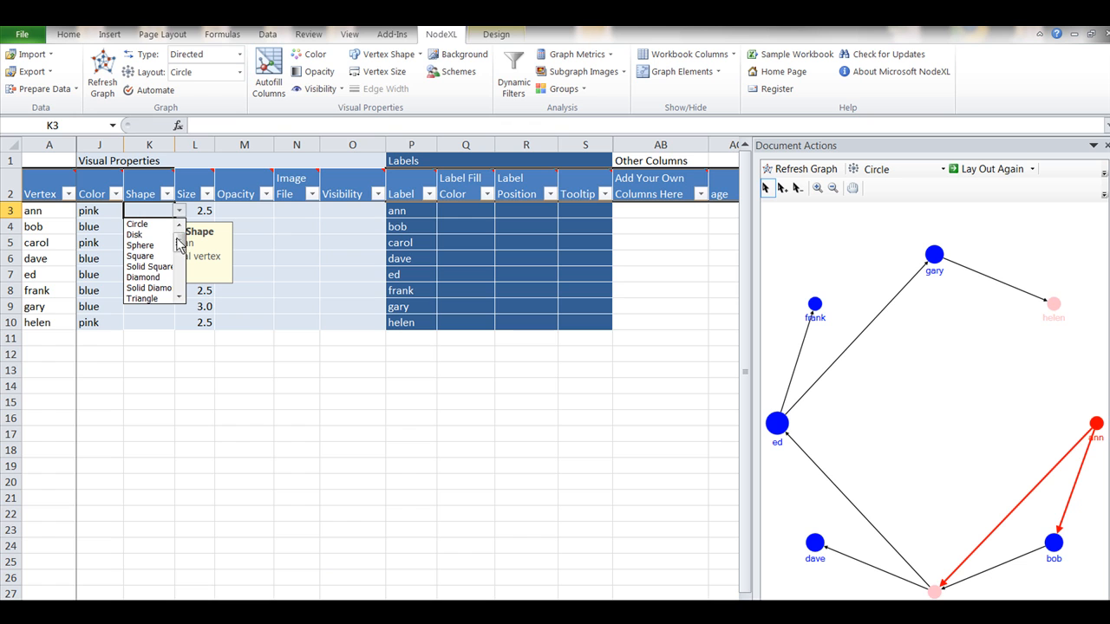
pyautogui.moveTo(177, 240); pyautogui.dragTo(180, 253)
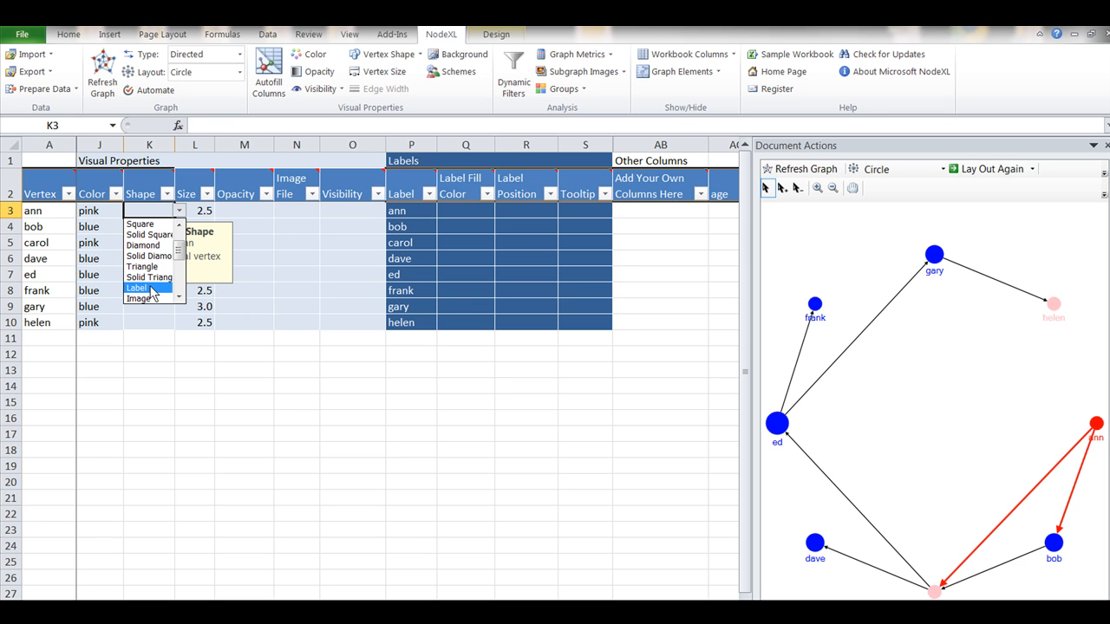
pyautogui.click(152, 224)
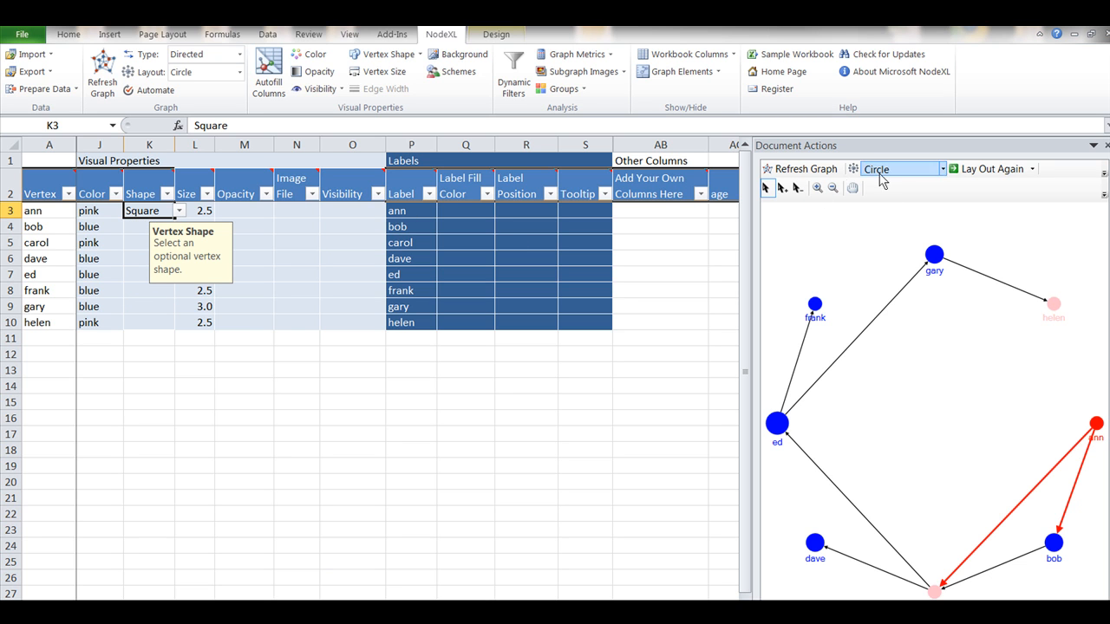
pyautogui.click(798, 169)
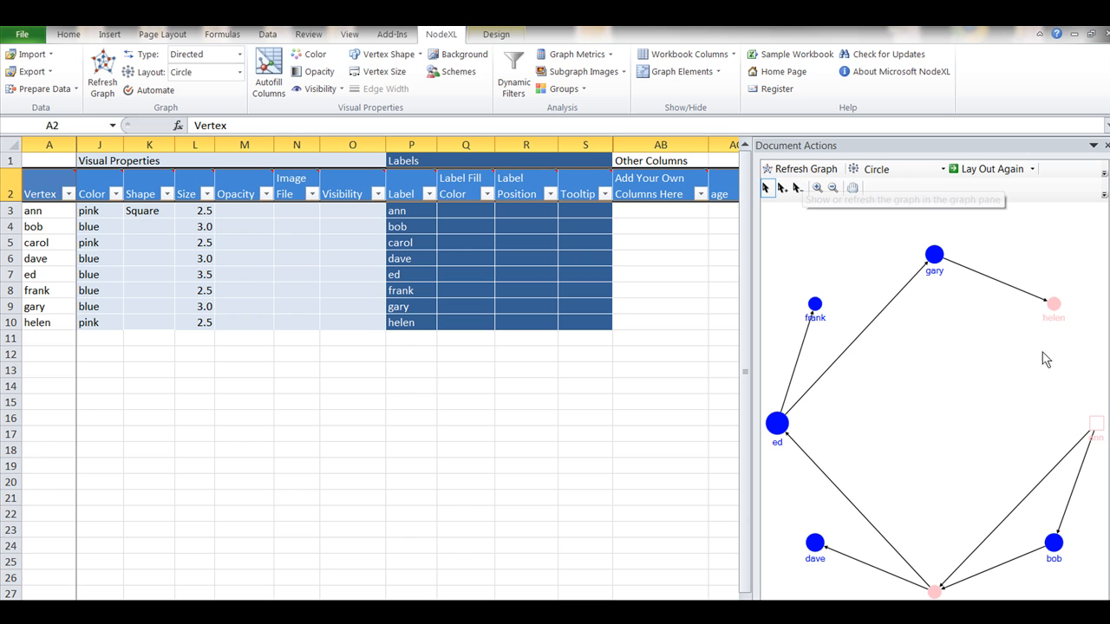
# - Change the shape of the vertex in row 3 to Label and refresh the graph
pyautogui.click(167, 196)
pyautogui.click(166, 195)
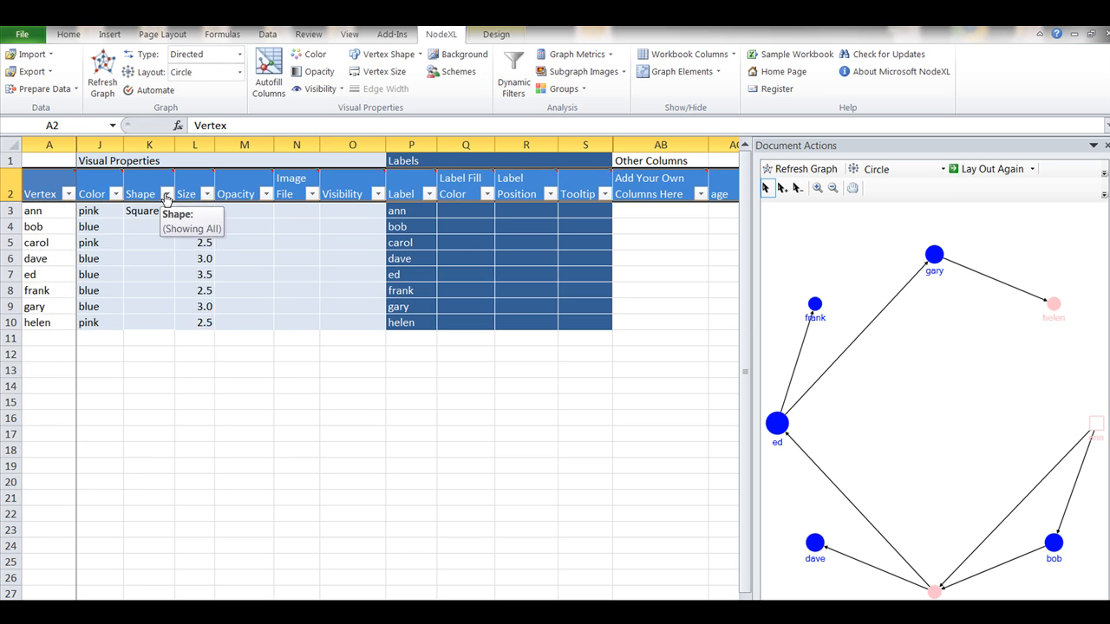
pyautogui.click(164, 212)
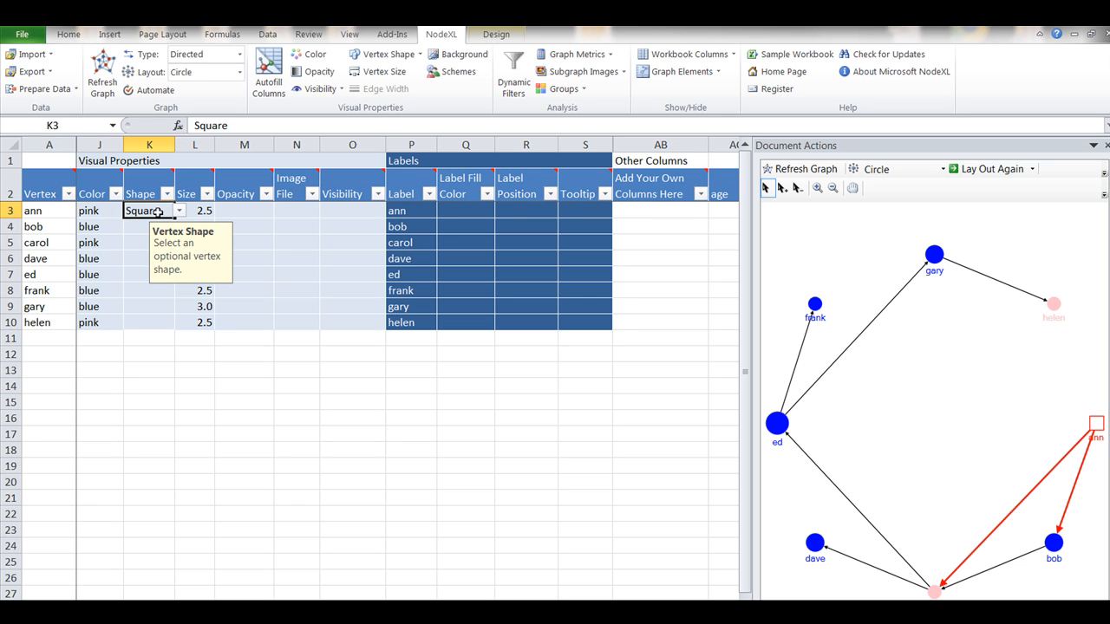
pyautogui.click(180, 213)
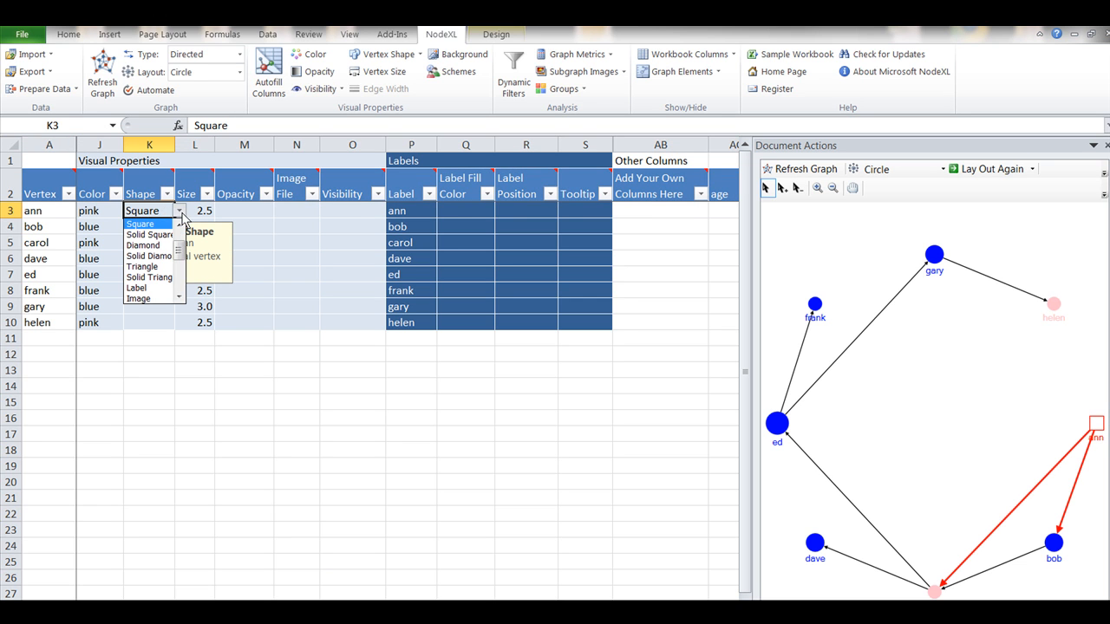
pyautogui.click(145, 288)
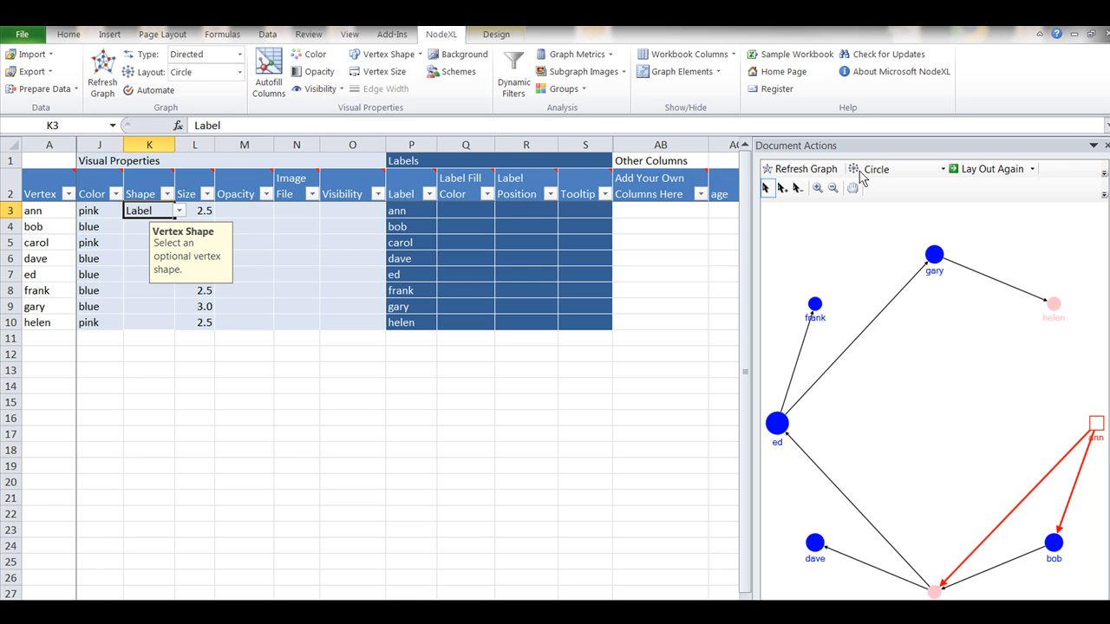
pyautogui.click(798, 176)
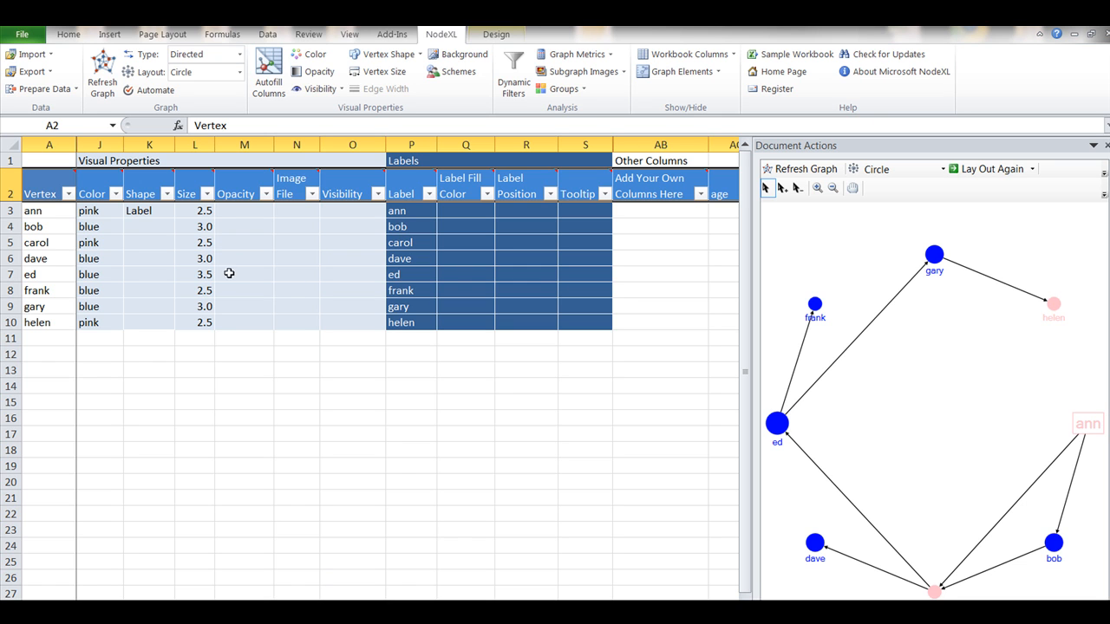
# - Fill the Label shape from K3 down to K10 for all vertices and refresh the graph
pyautogui.click(160, 212)
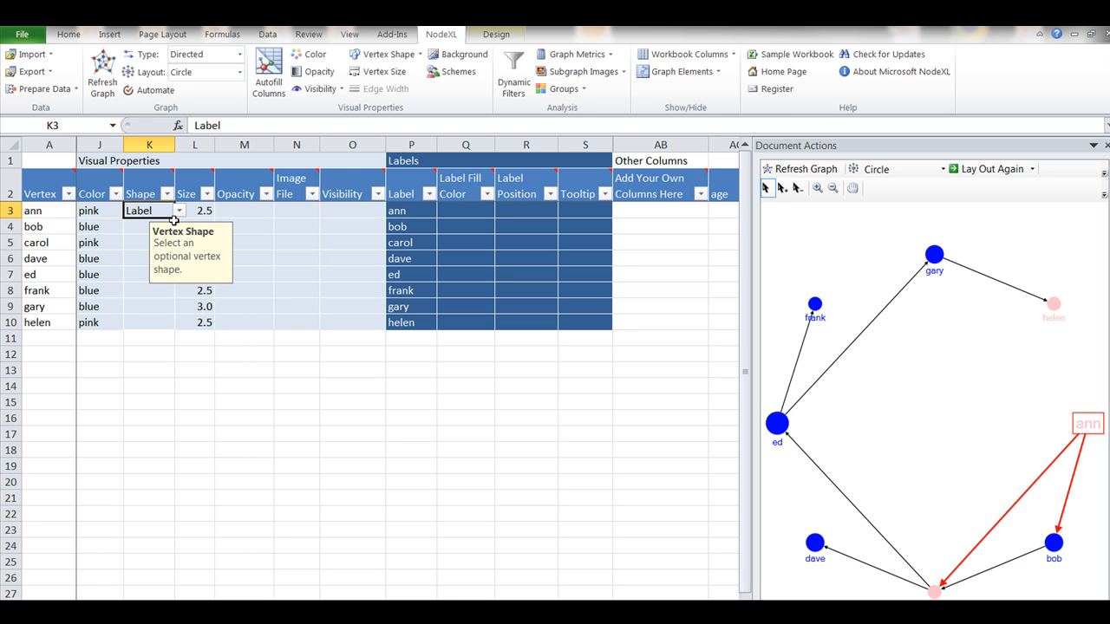
pyautogui.moveTo(175, 221); pyautogui.dragTo(174, 326)
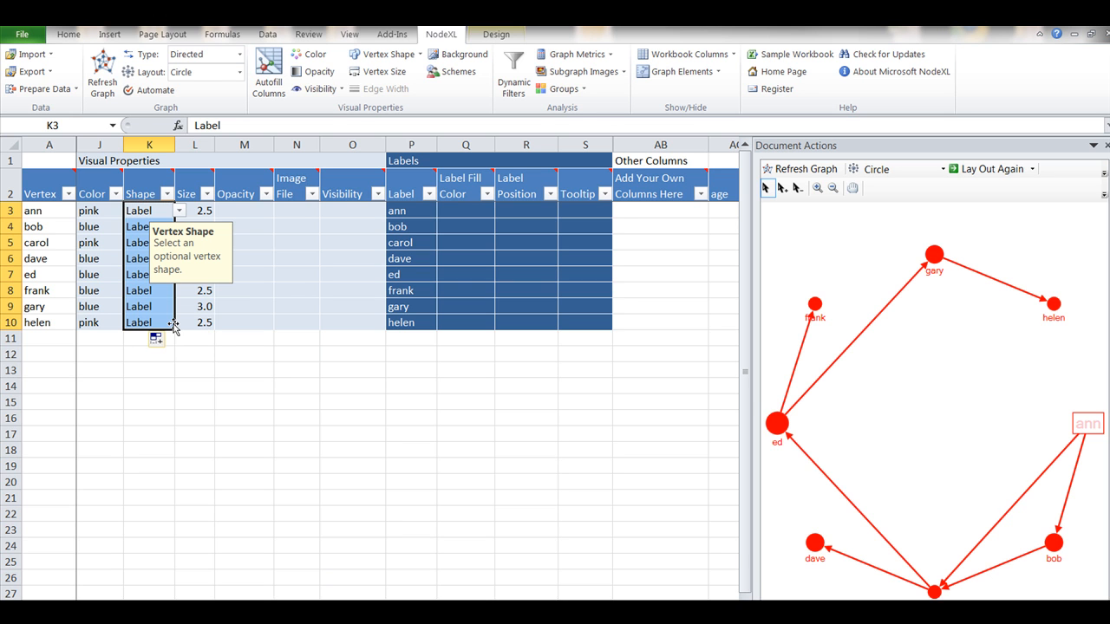
pyautogui.click(820, 174)
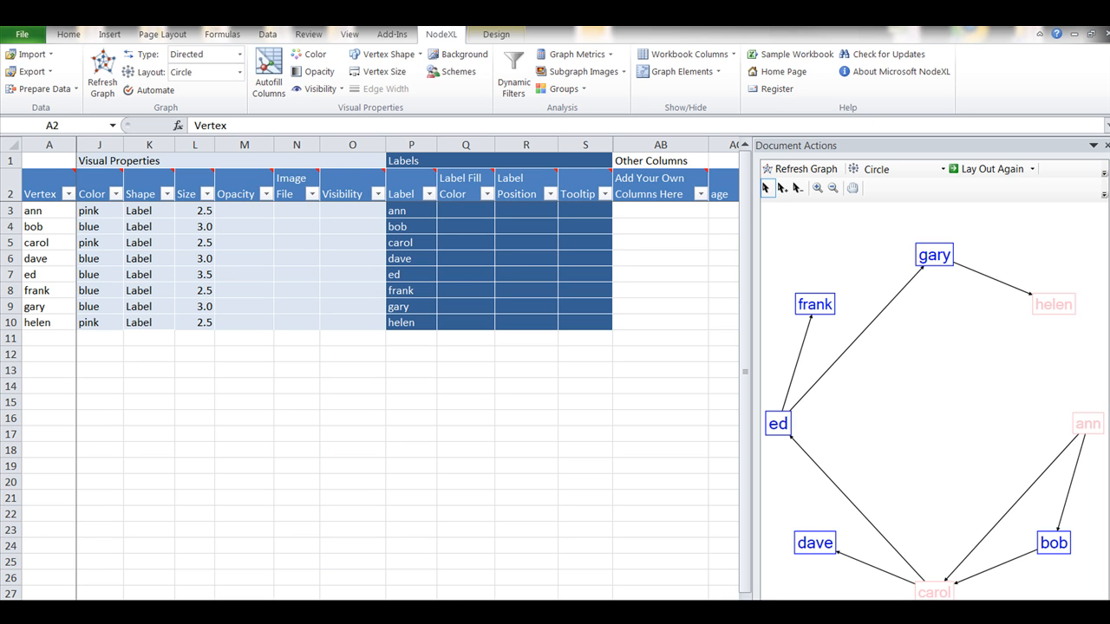
# - Set the size of the vertex in row 4 to 8 and refresh the graph
pyautogui.click(199, 224)
pyautogui.click(200, 226)
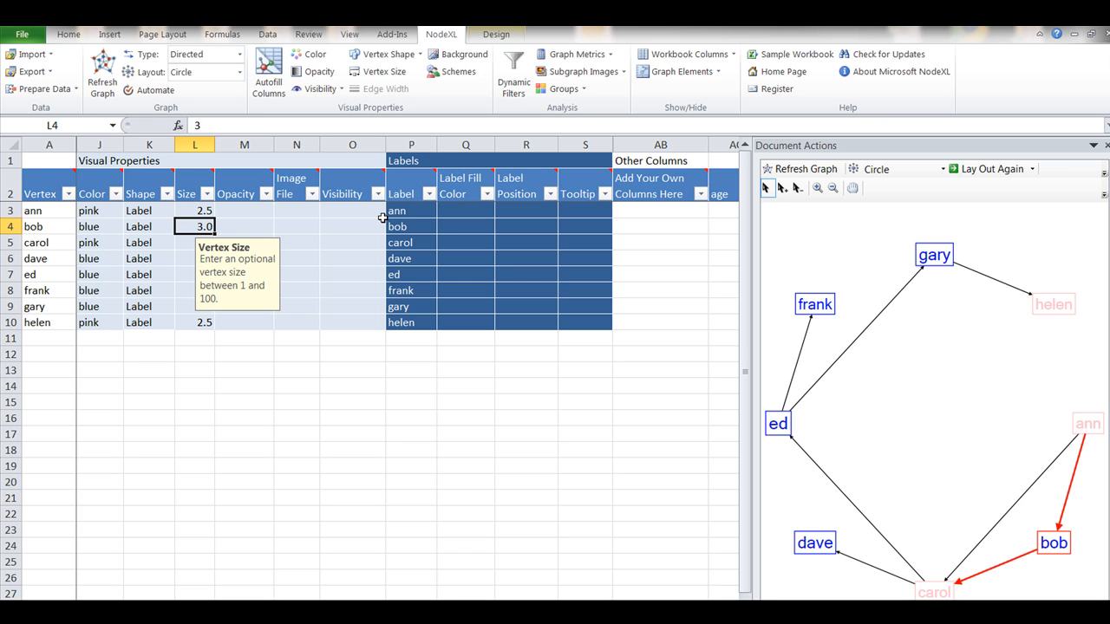
pyautogui.write('8')
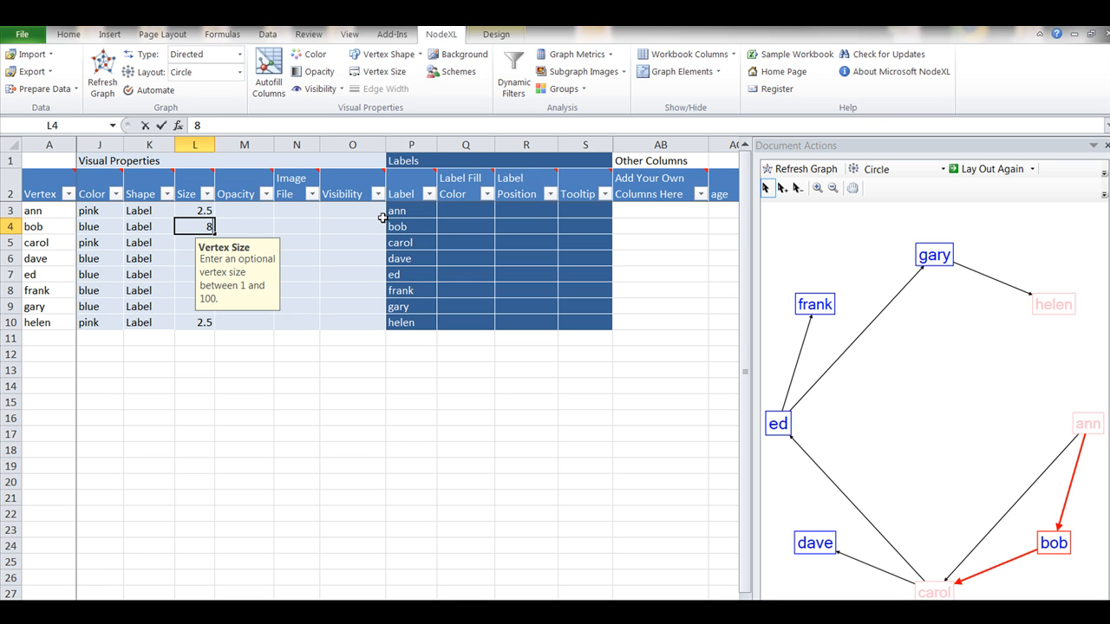
pyautogui.press('Return')
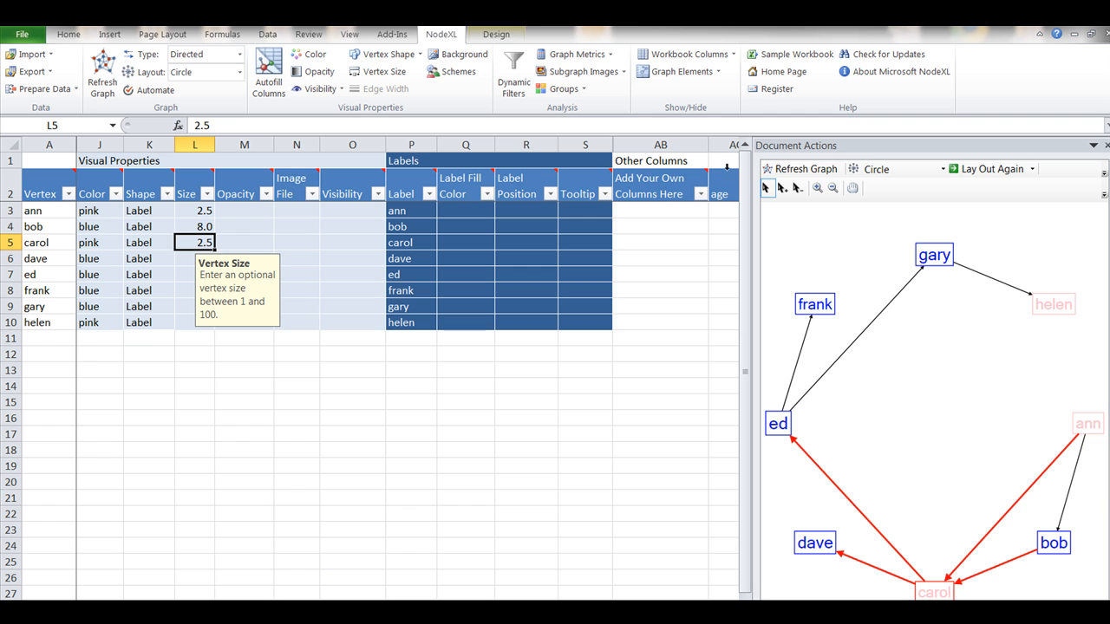
pyautogui.click(809, 168)
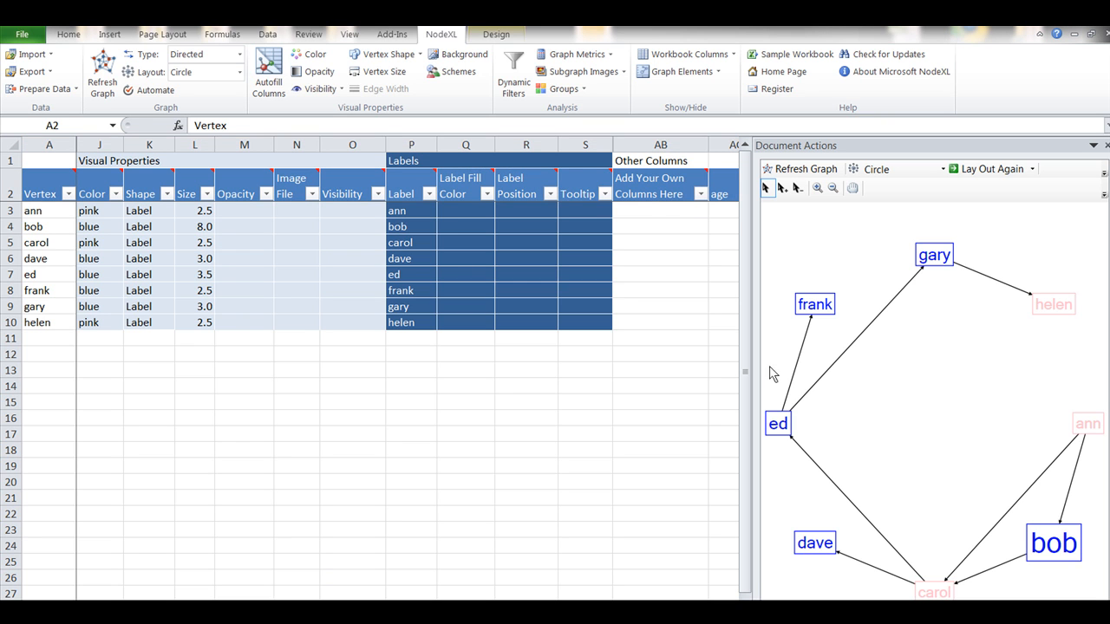
# - Clear the contents of the Shape cells K3 to K10 for all vertices
pyautogui.click(149, 212)
pyautogui.moveTo(149, 212); pyautogui.dragTo(154, 321)
pyautogui.rightClick(156, 323)
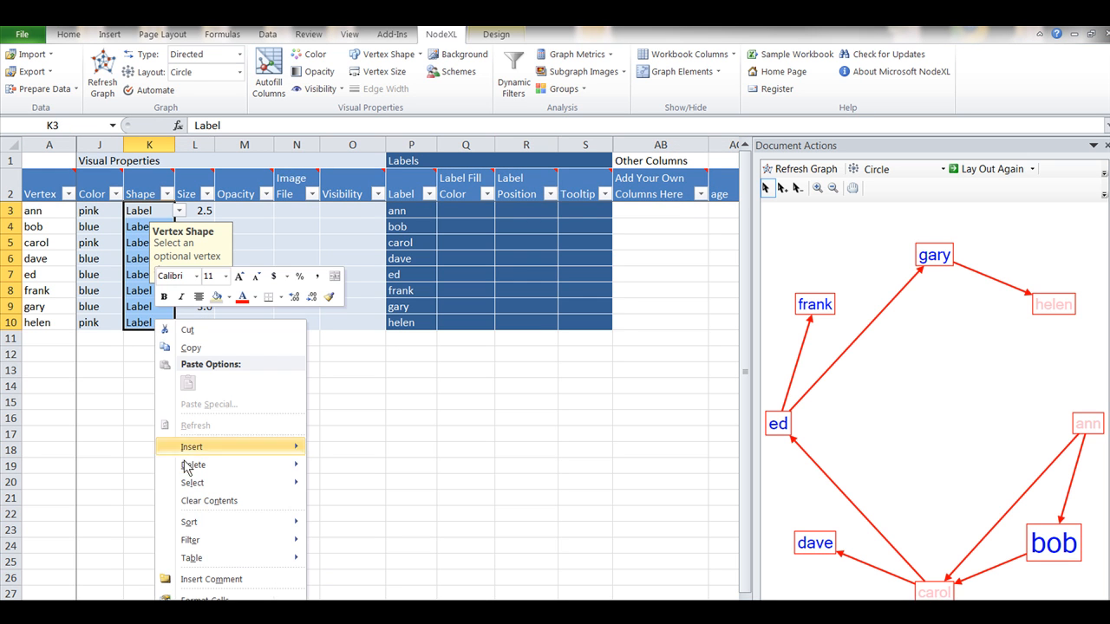
pyautogui.click(214, 502)
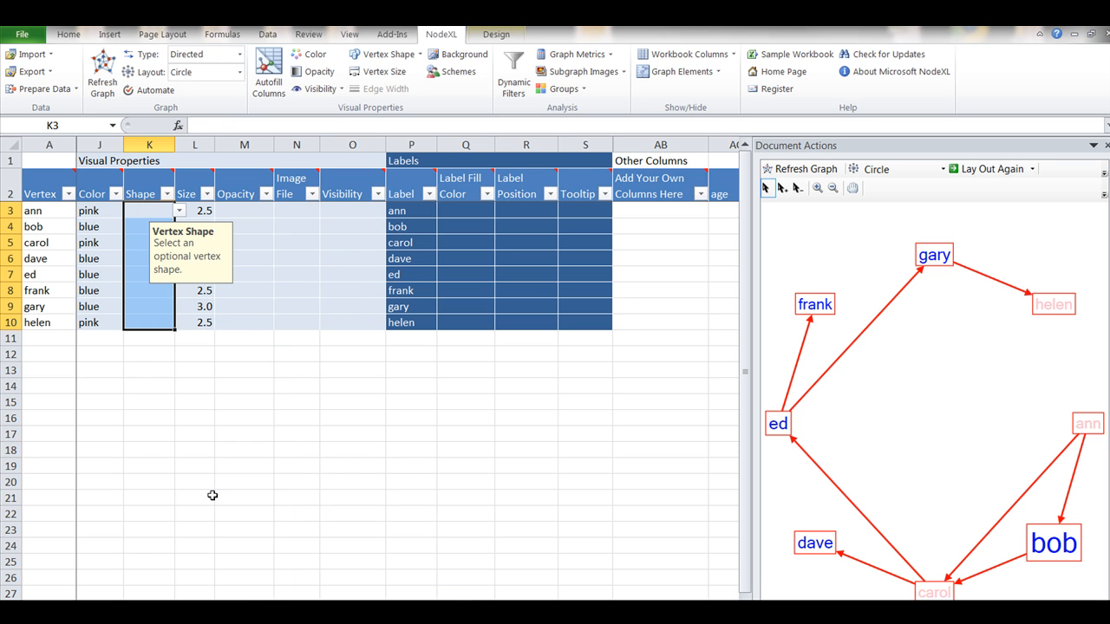
# - Deselect the cleared Shape cells and refresh the graph to apply the emptied shapes
pyautogui.click(346, 469)
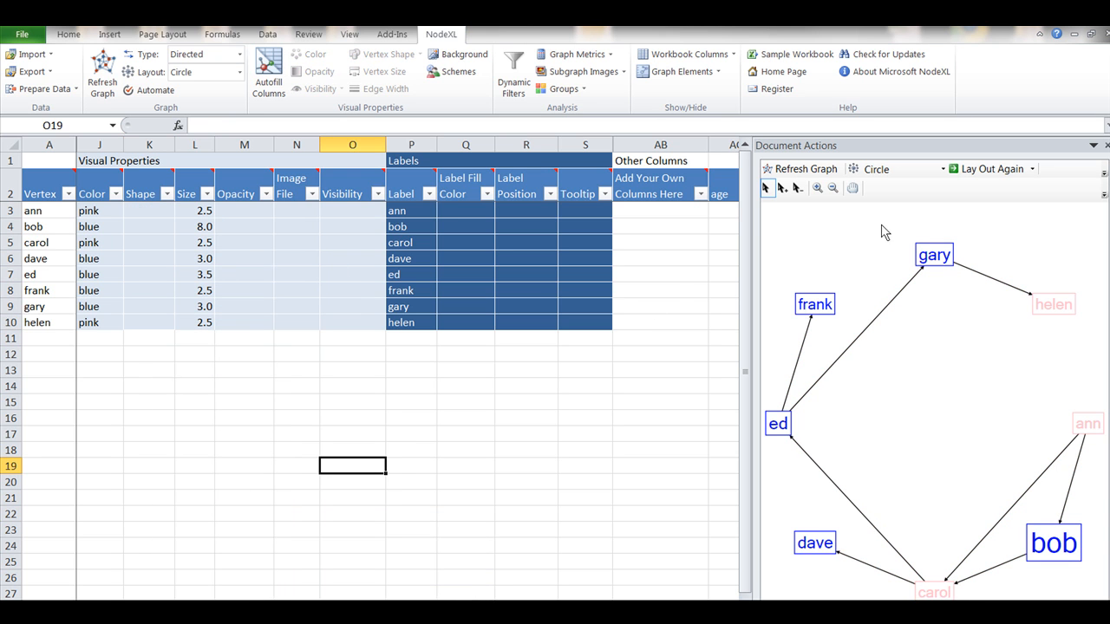
pyautogui.hotkey('alt', 'Tab')
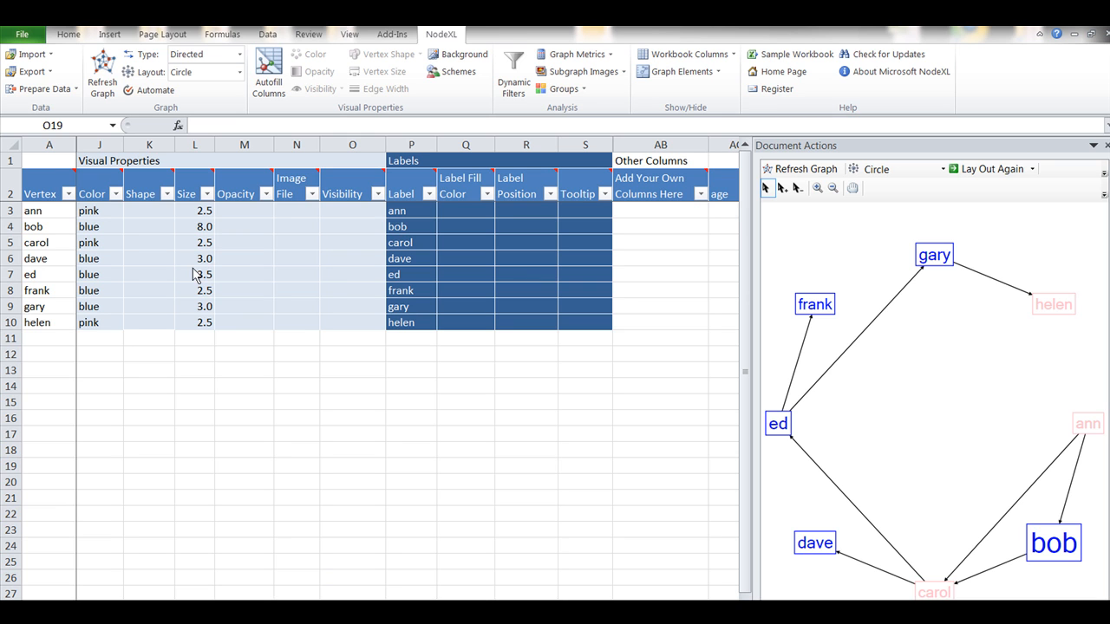
pyautogui.click(792, 170)
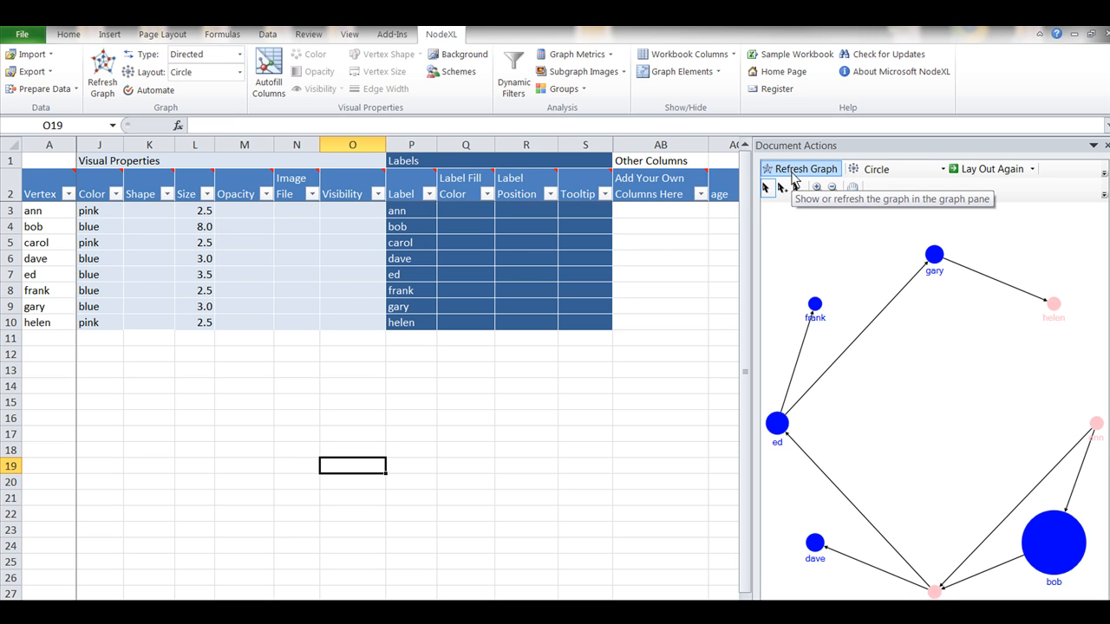
# - Reposition the frank vertex by hand in the graph, ending slightly outside its original place, and deselect it
pyautogui.moveTo(814, 304); pyautogui.dragTo(829, 304)
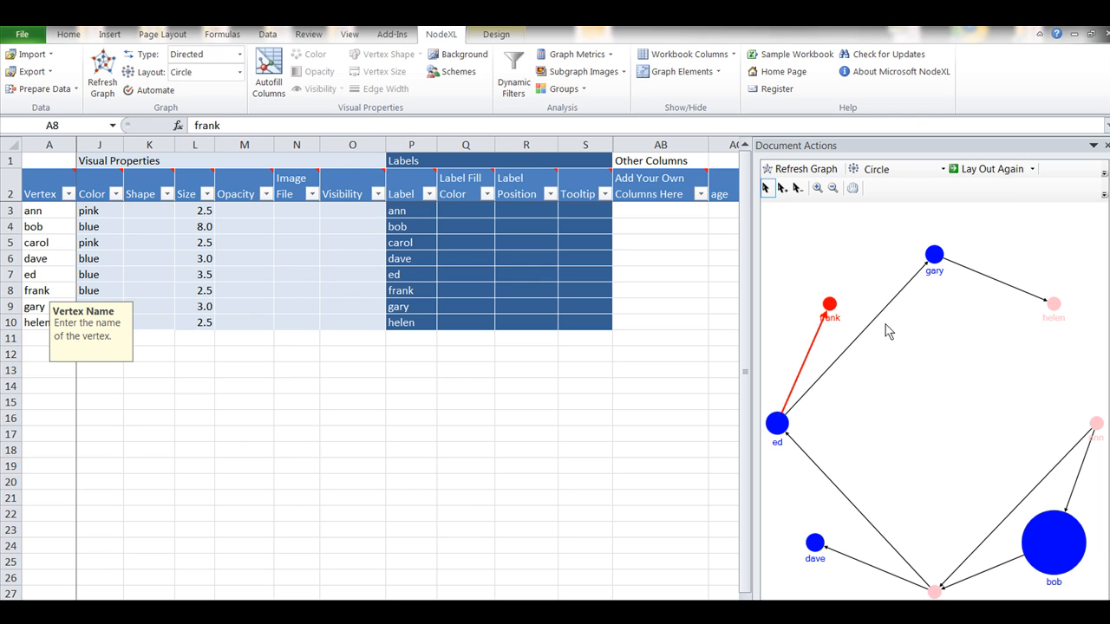
pyautogui.click(830, 307)
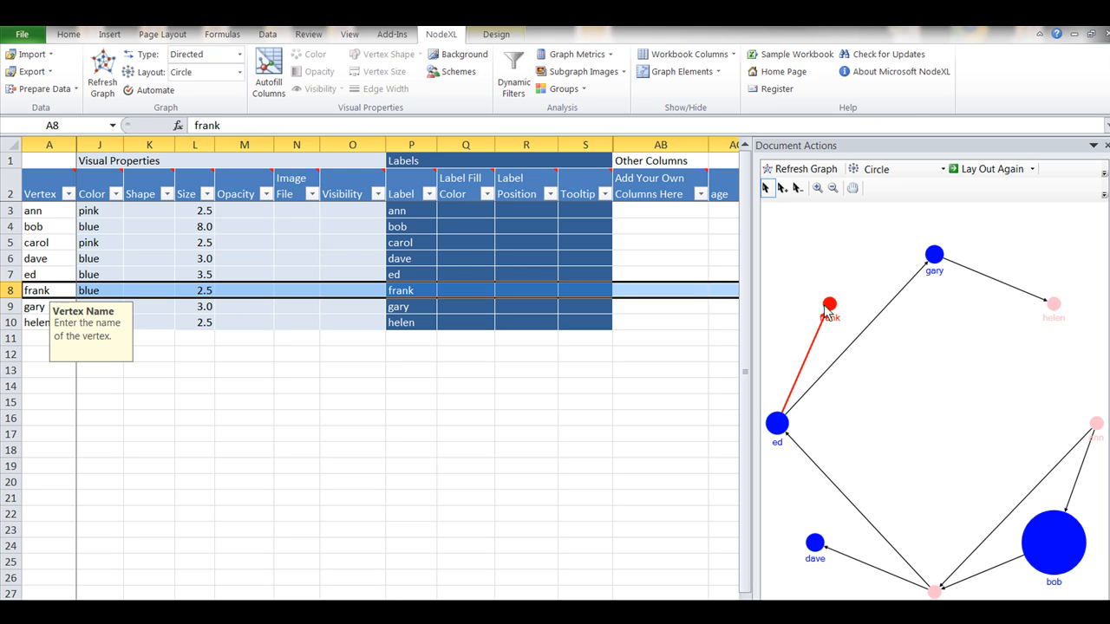
pyautogui.moveTo(828, 314); pyautogui.dragTo(796, 305)
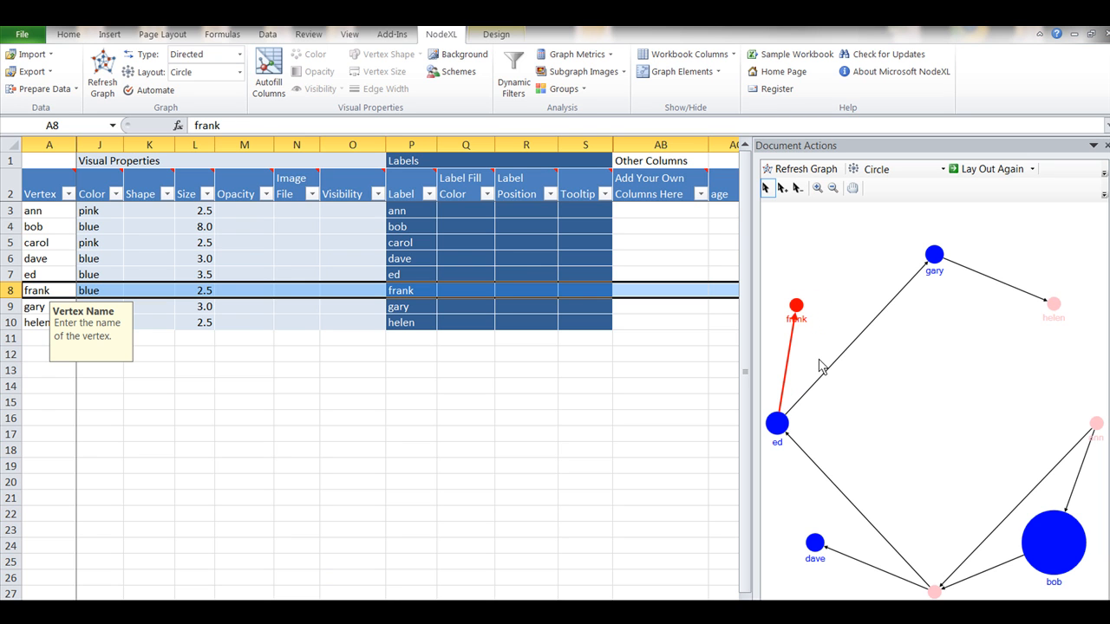
pyautogui.click(883, 374)
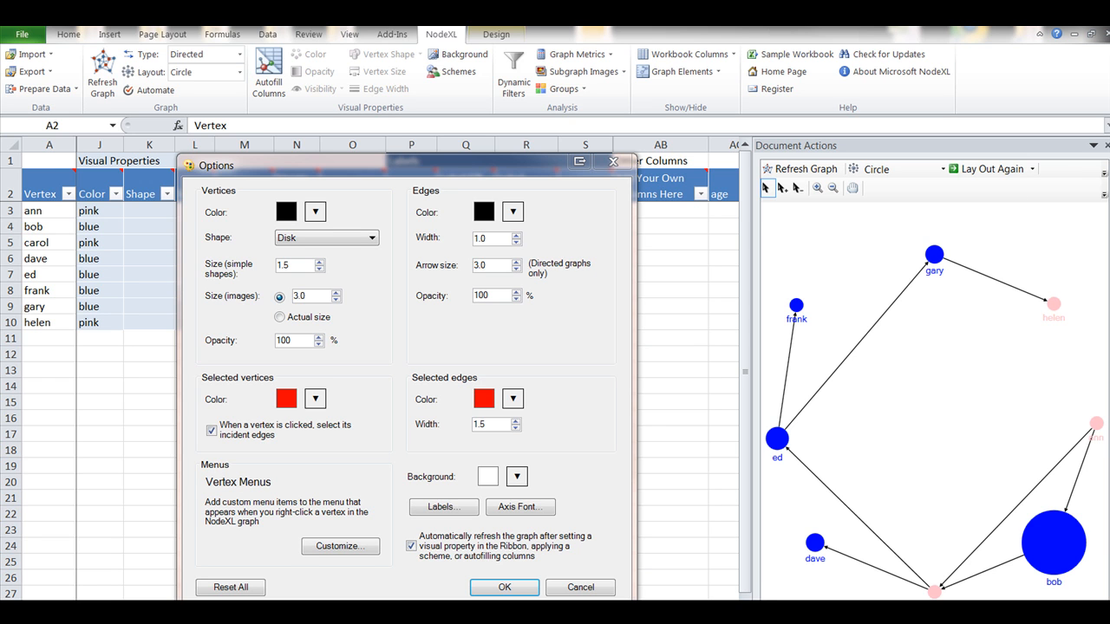
# - Set the default edge width to 4.0 in the graph options and apply it
pyautogui.click(516, 236)
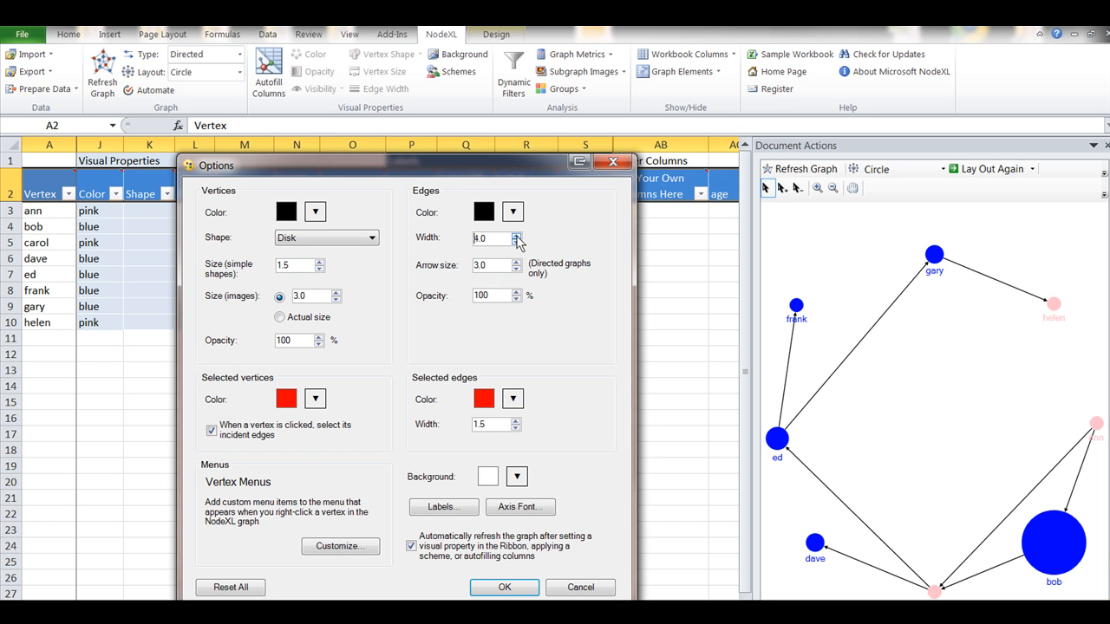
pyautogui.click(504, 587)
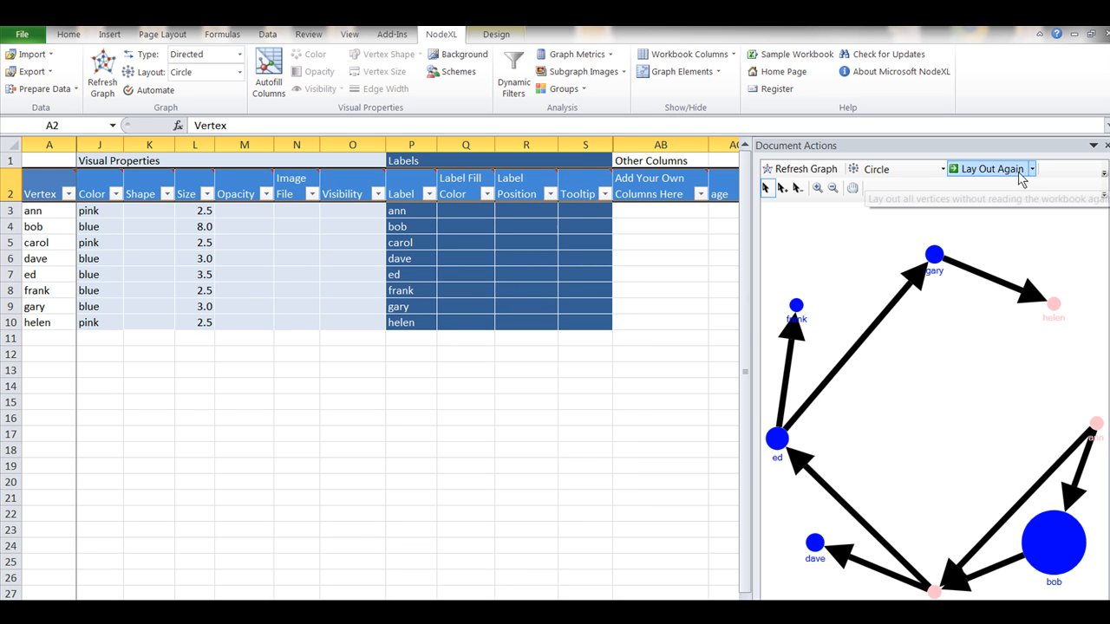
# - Set the default edge width to 3.0 and the edge color to dark gray (RGB 85, 85, 85) in the graph options
pyautogui.click(1104, 174)
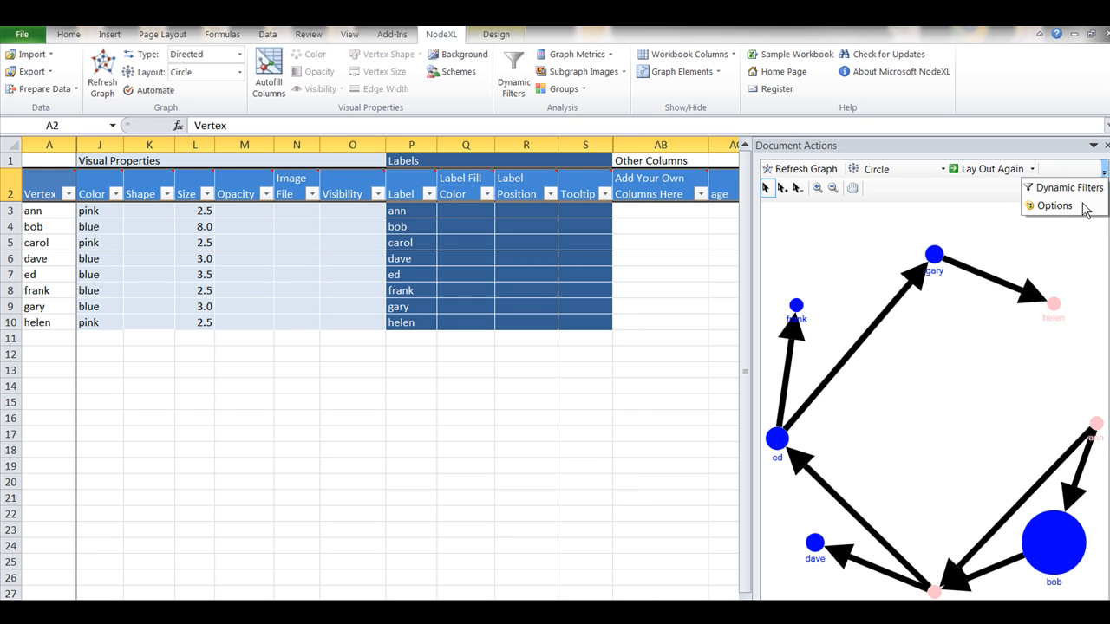
pyautogui.click(1071, 211)
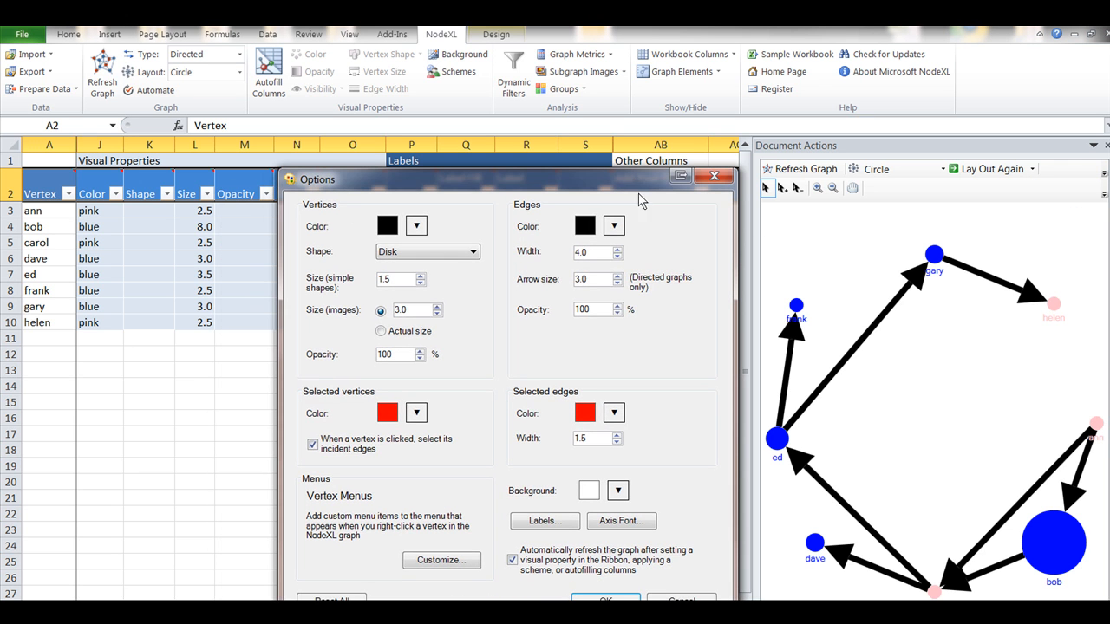
pyautogui.click(617, 256)
pyautogui.click(593, 227)
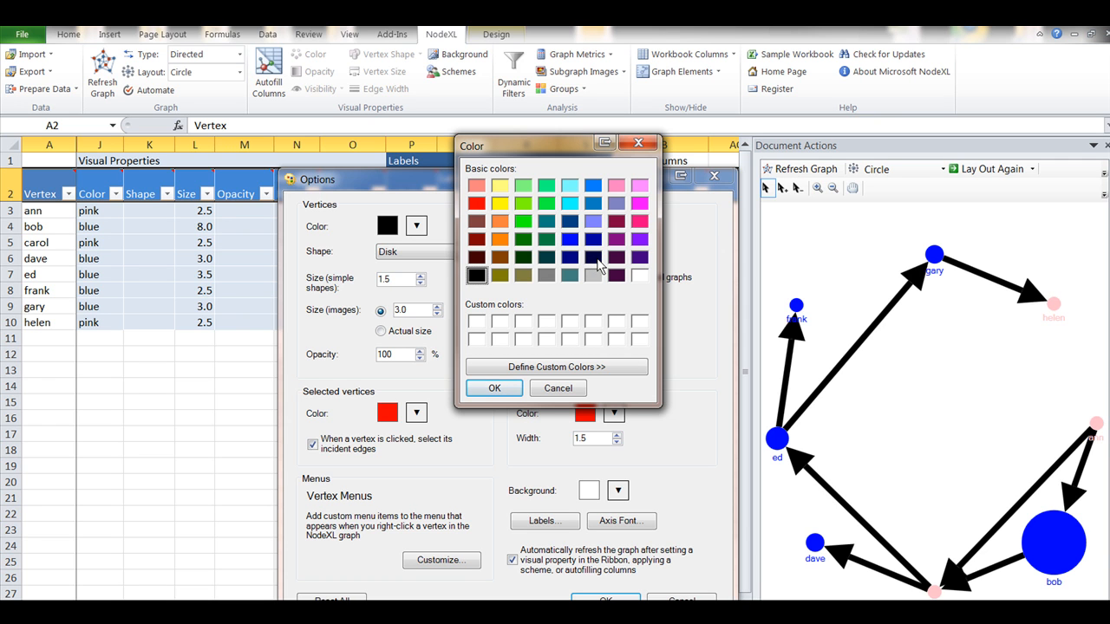
pyautogui.click(585, 368)
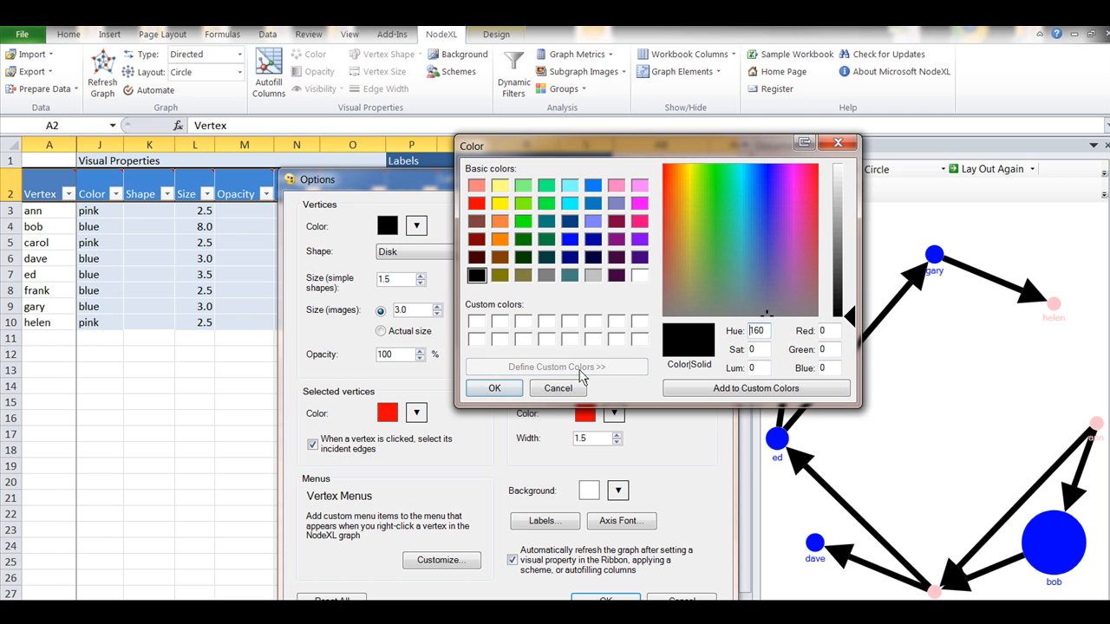
pyautogui.click(837, 266)
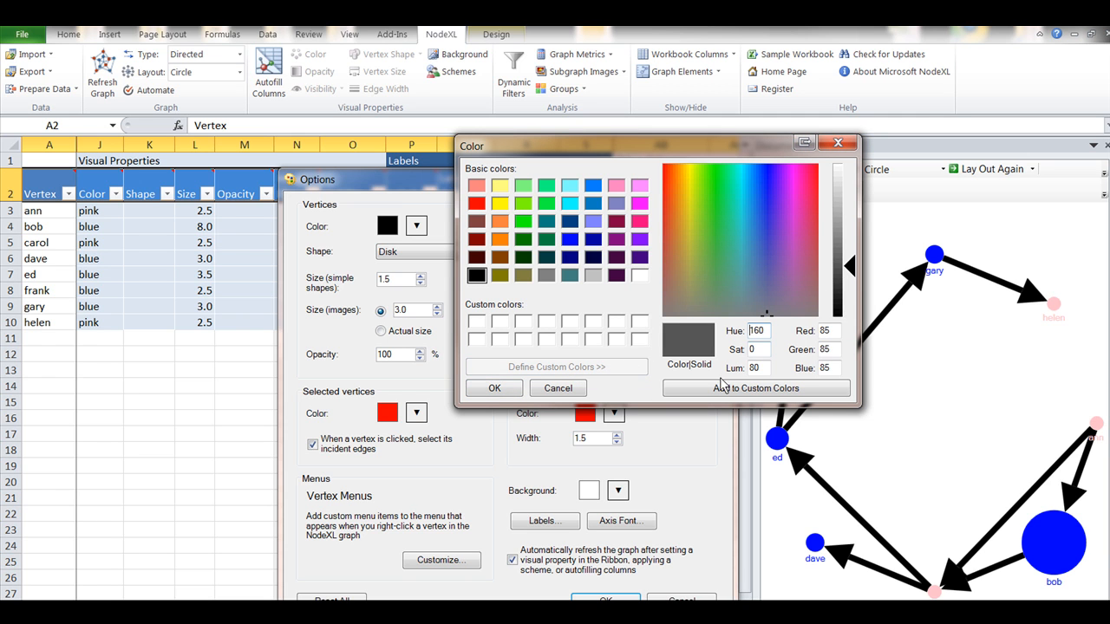
pyautogui.click(493, 388)
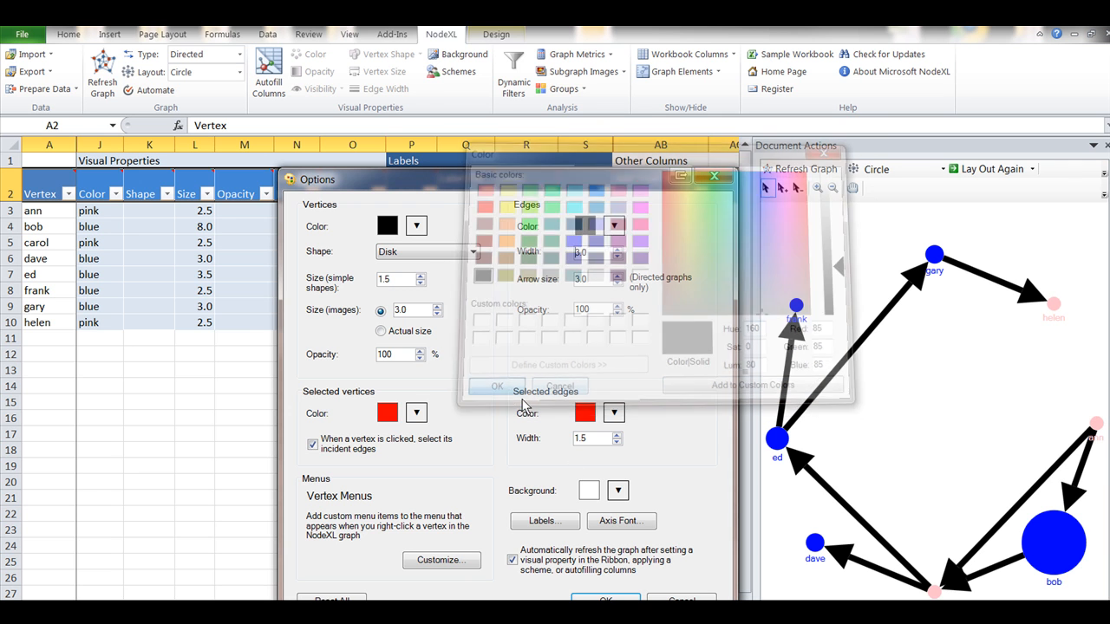
pyautogui.click(606, 598)
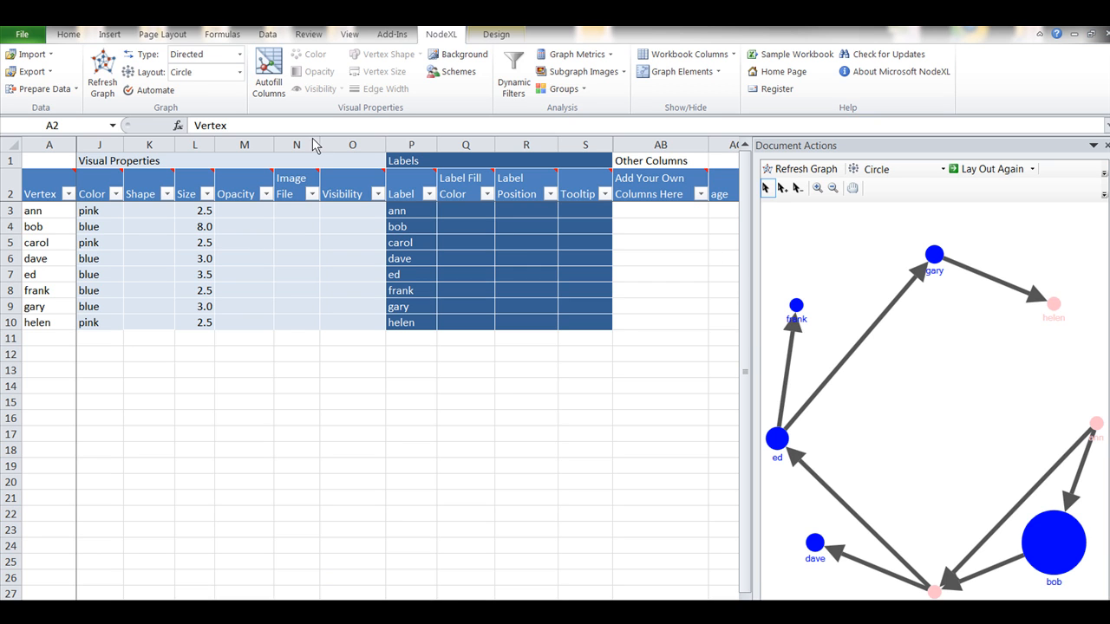
# - Autofill the Vertex Tooltip column from the hours column, and compare the Tooltip values with the hours column in the worksheet
pyautogui.click(274, 76)
pyautogui.click(274, 75)
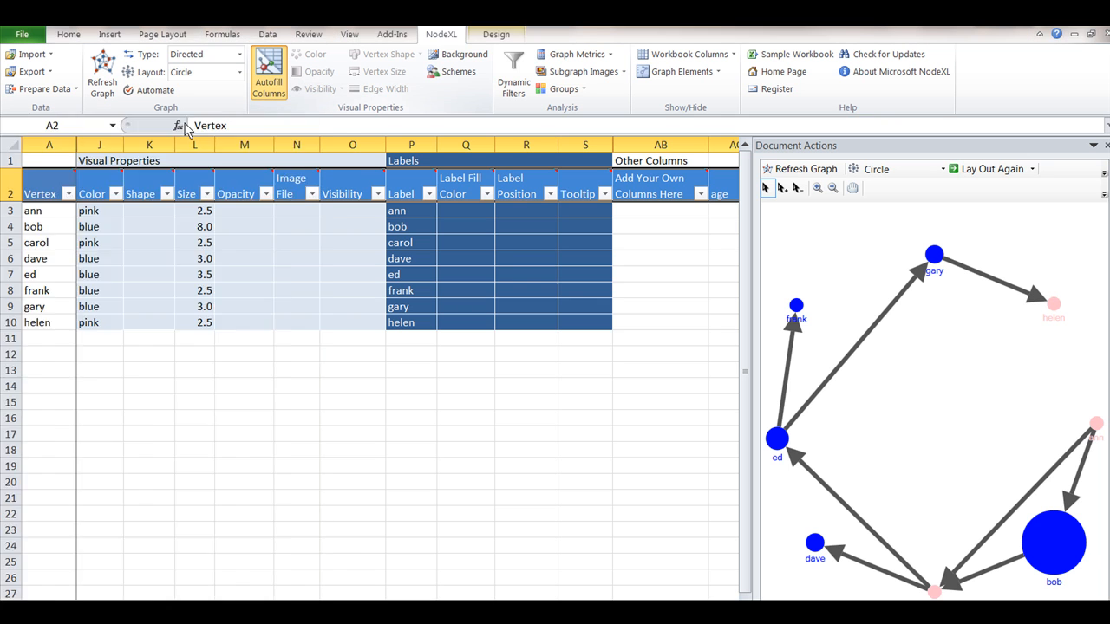
pyautogui.moveTo(185, 128); pyautogui.dragTo(454, 119)
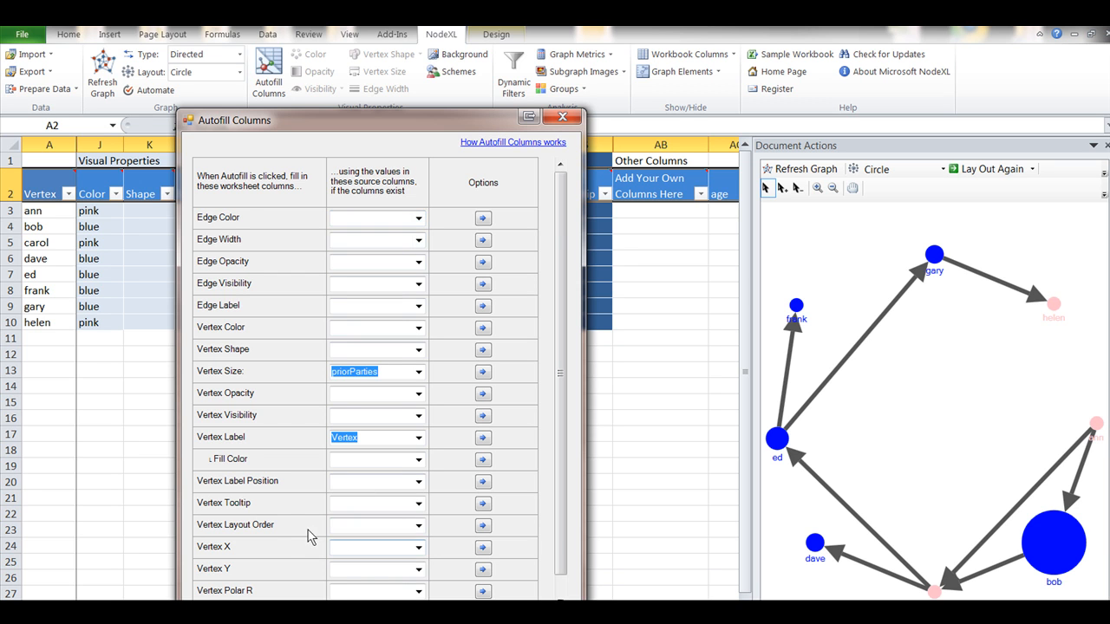
pyautogui.click(418, 503)
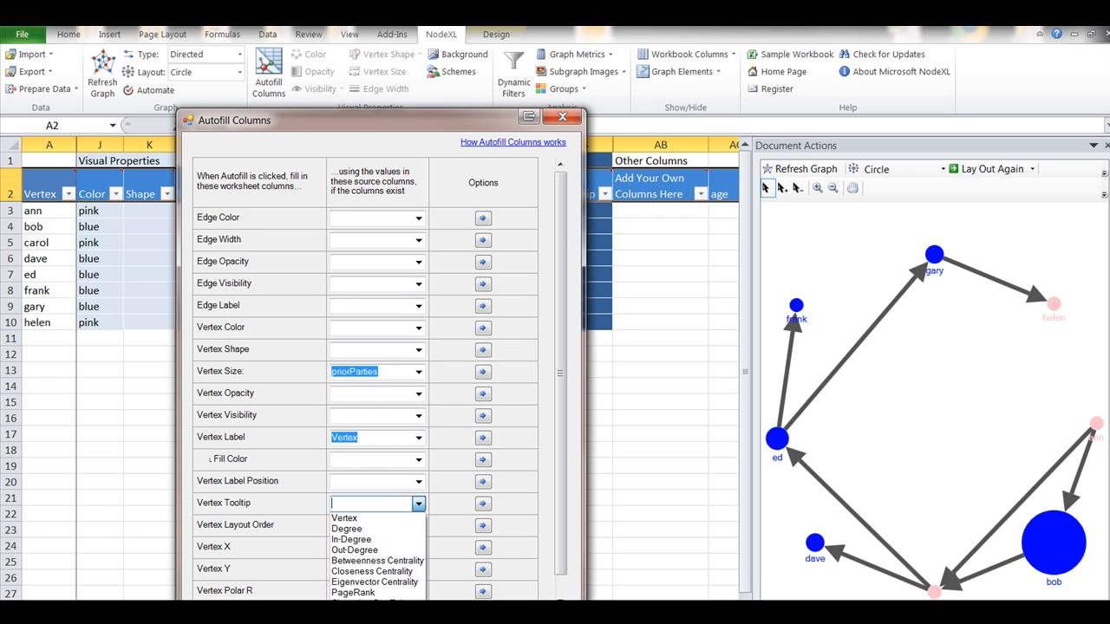
pyautogui.click(364, 618)
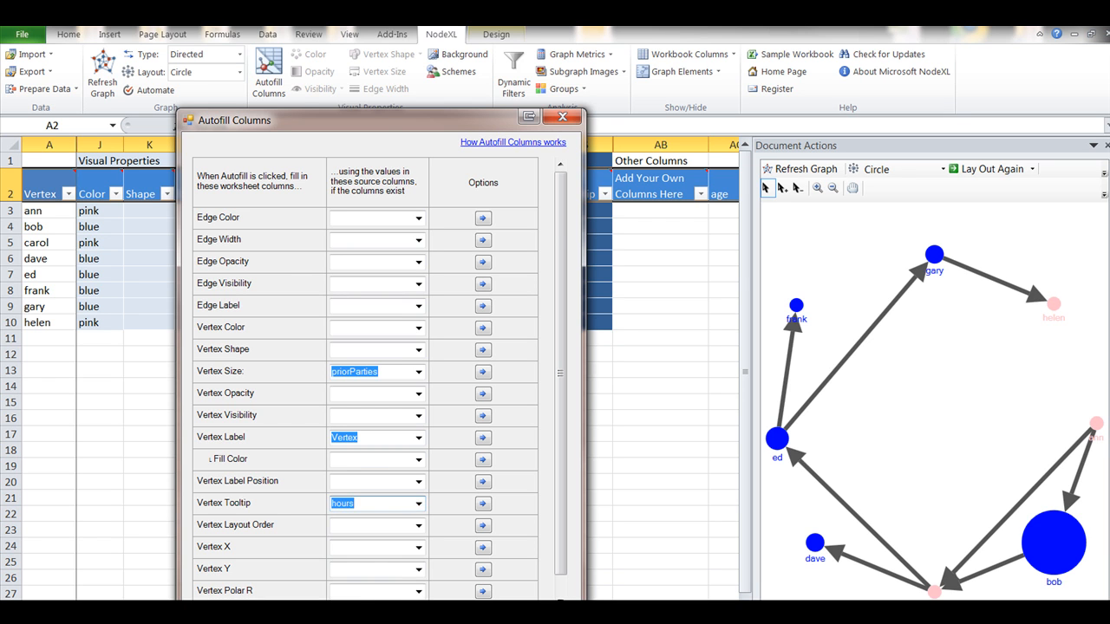
pyautogui.press('Return')
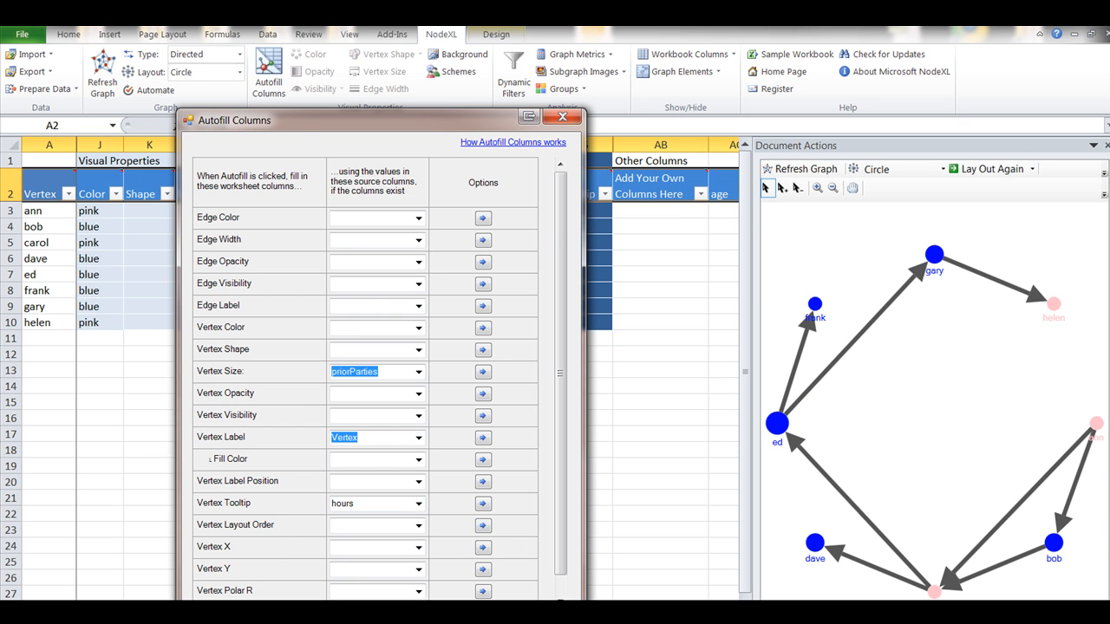
pyautogui.moveTo(936, 258)
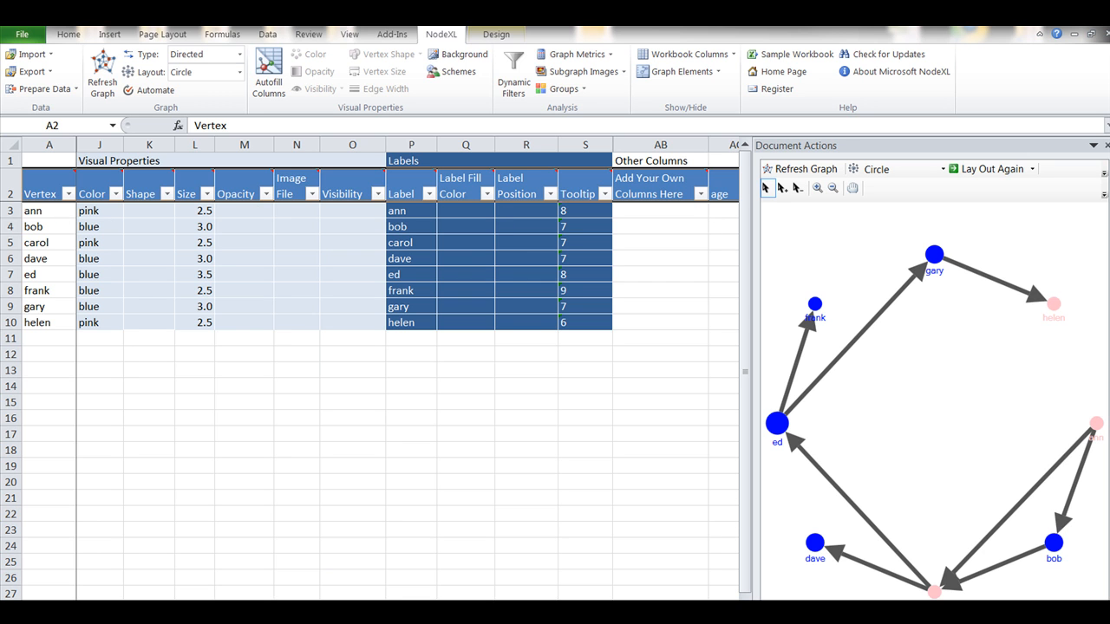
pyautogui.hscroll(3, 407, 373)
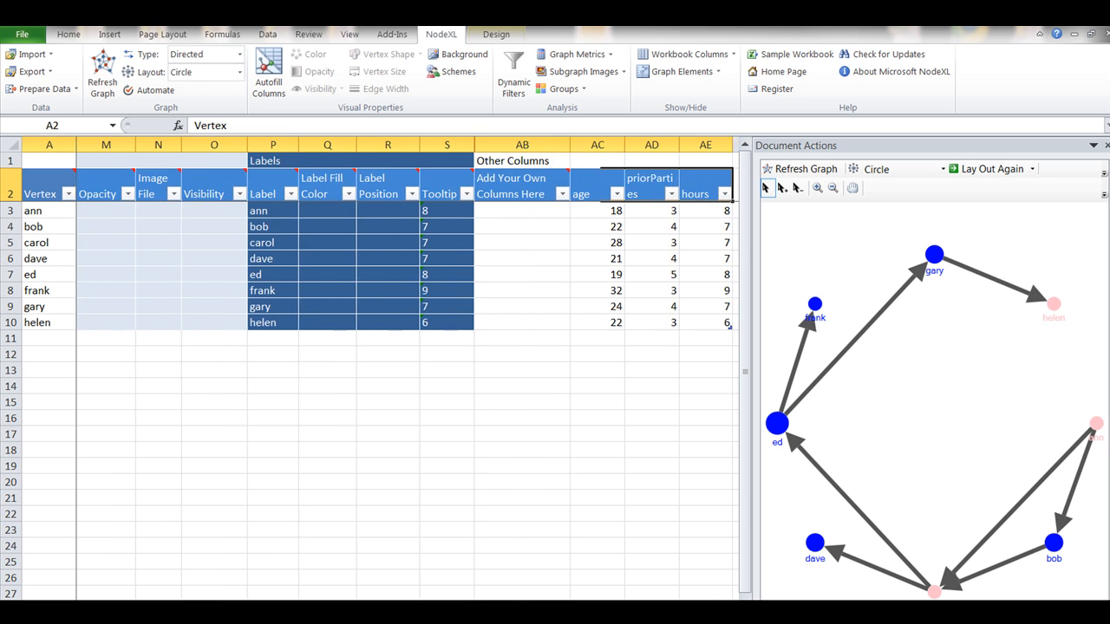
pyautogui.hscroll(2, 640, 382)
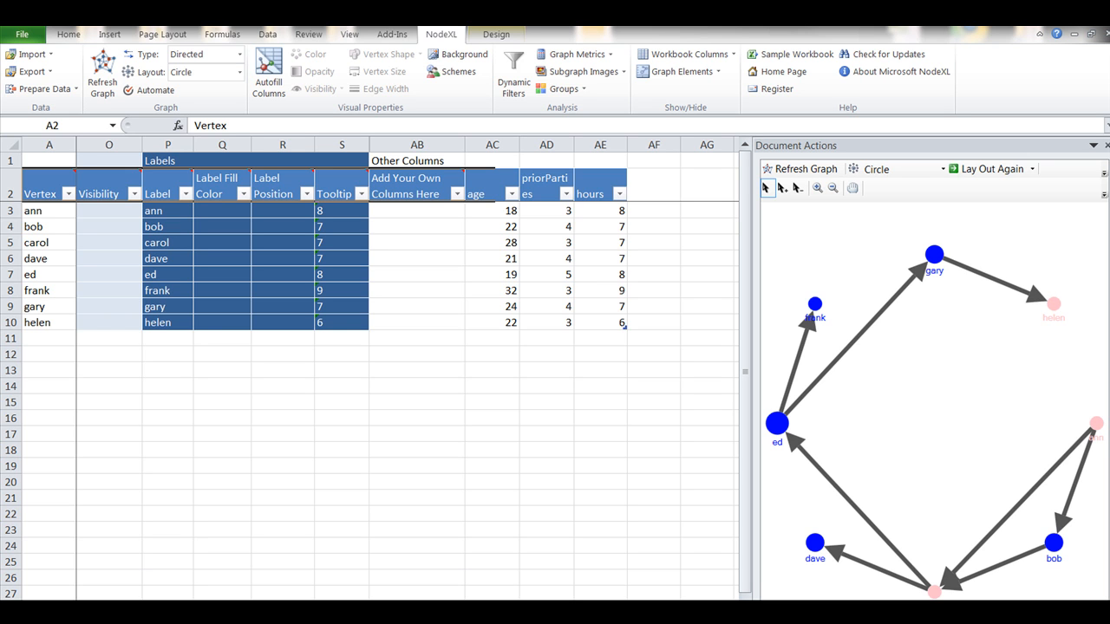
pyautogui.click(268, 73)
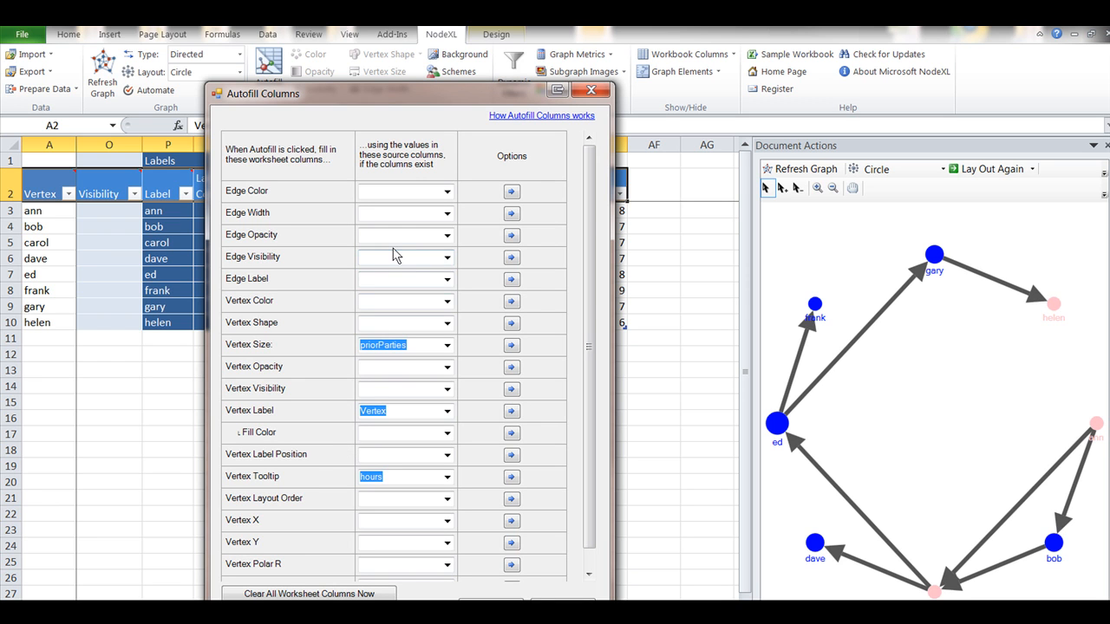
pyautogui.click(447, 279)
pyautogui.click(447, 280)
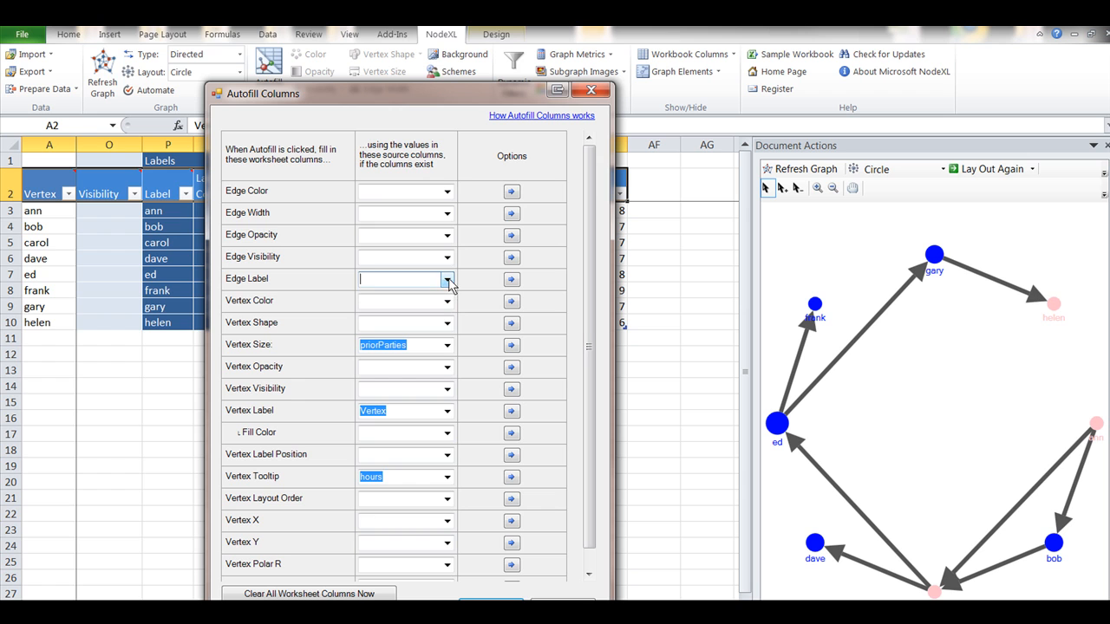
pyautogui.click(590, 92)
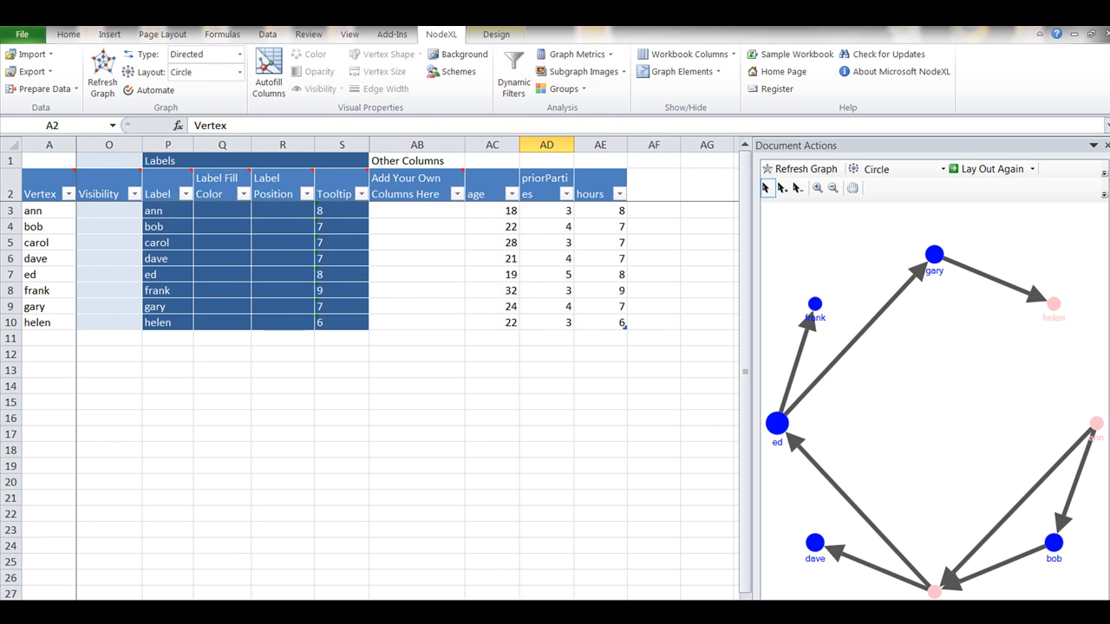
# - On the edges worksheet, autofill the Edge Label column from the present column and close the Autofill Columns dialog
pyautogui.hotkey('ctrl', 'pageup')
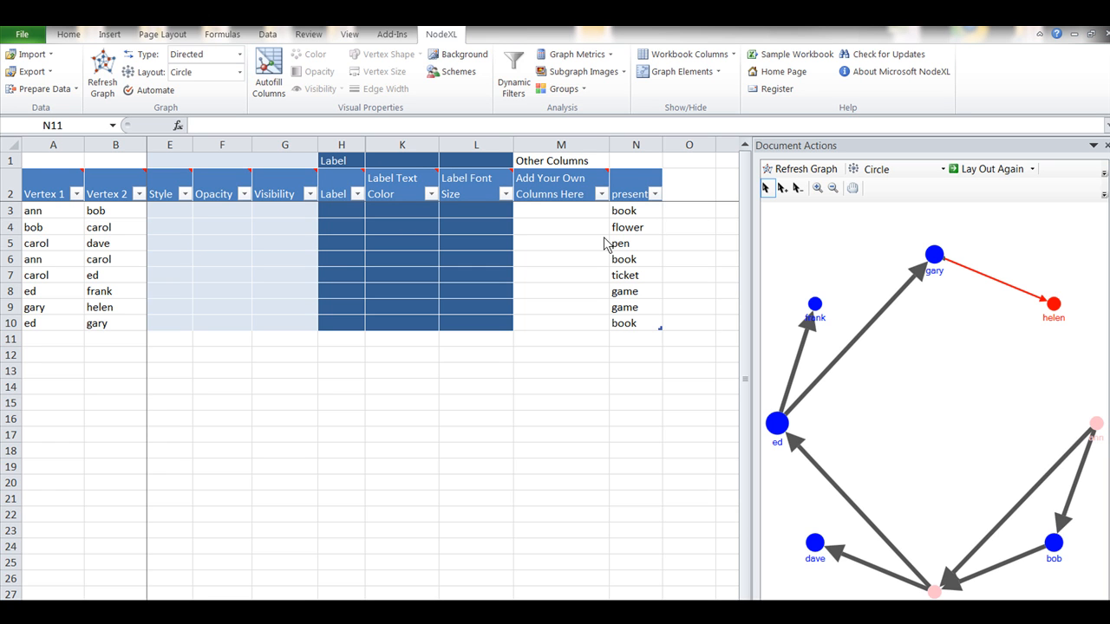
pyautogui.click(276, 78)
pyautogui.click(275, 78)
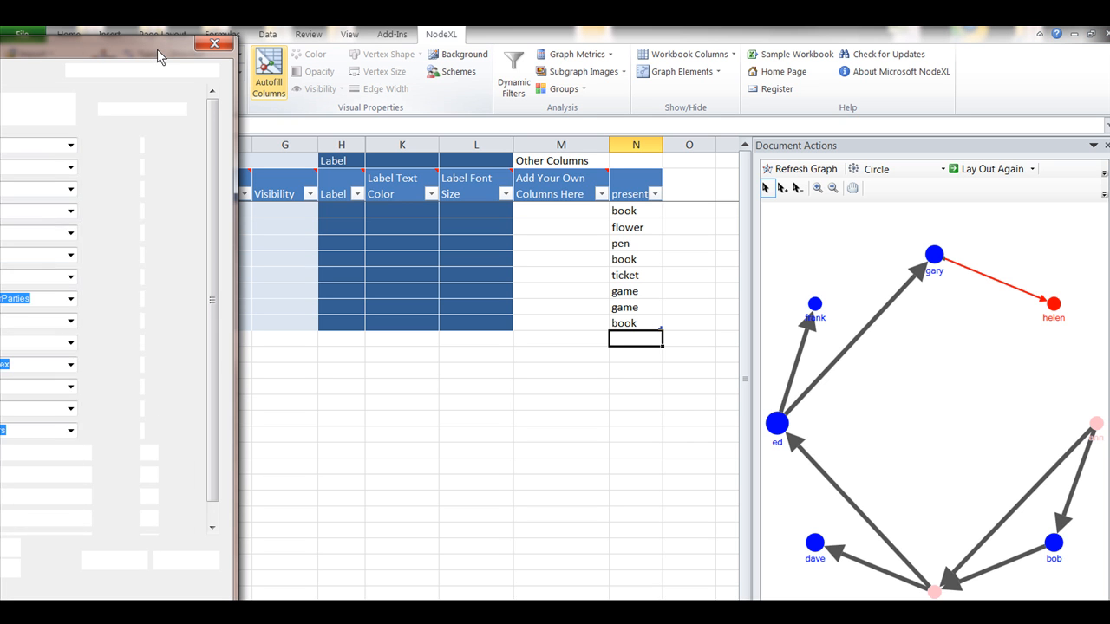
pyautogui.moveTo(157, 49); pyautogui.dragTo(500, 55)
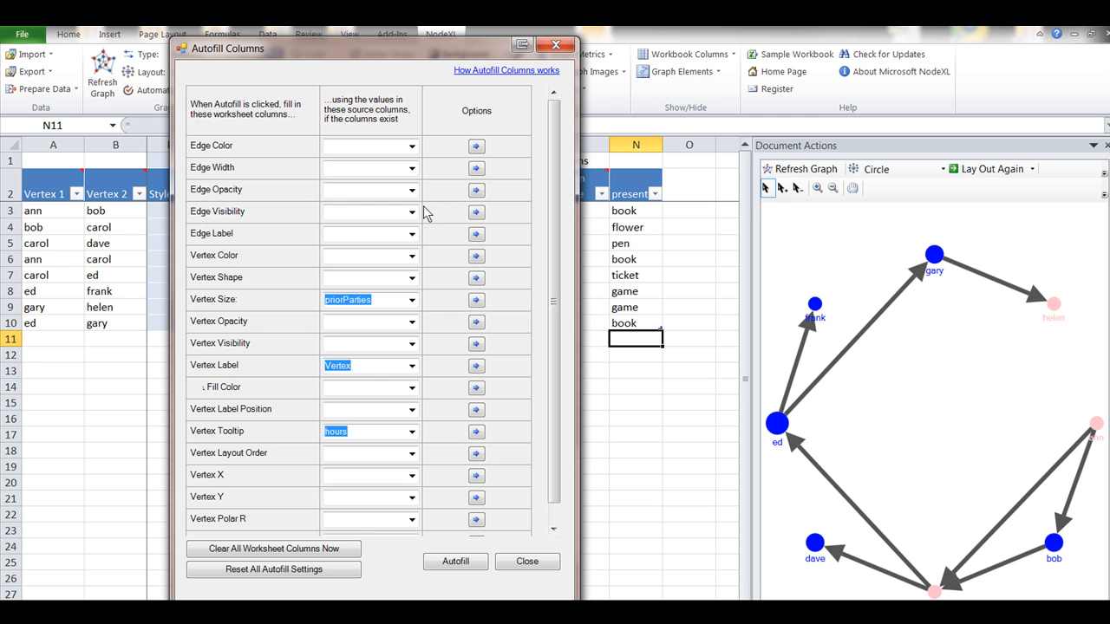
pyautogui.click(412, 234)
pyautogui.click(406, 249)
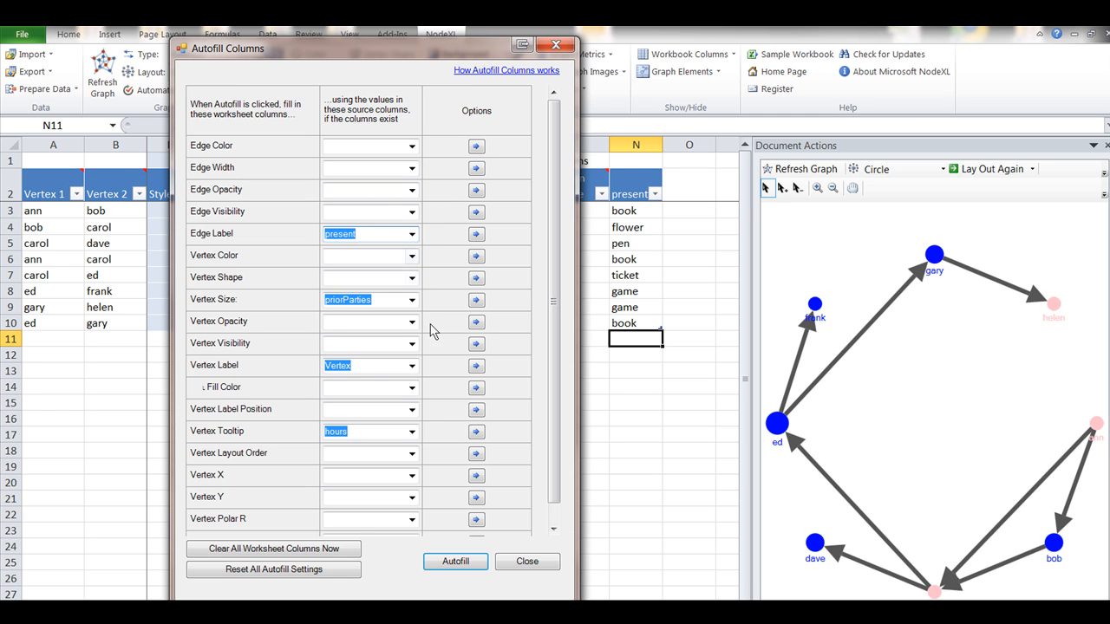
pyautogui.click(452, 562)
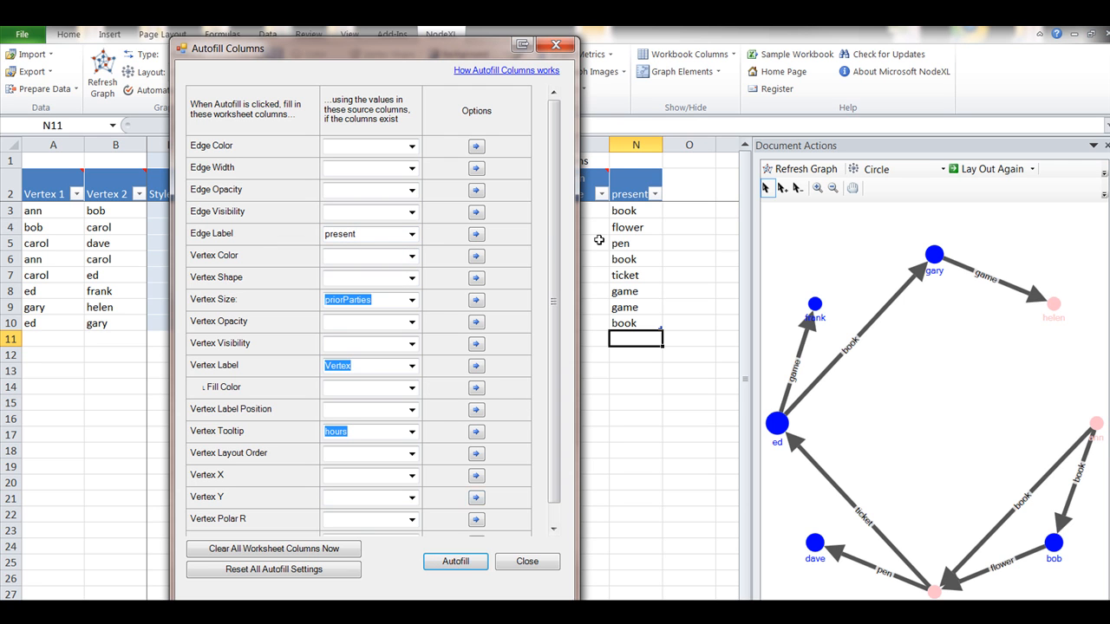
pyautogui.click(556, 46)
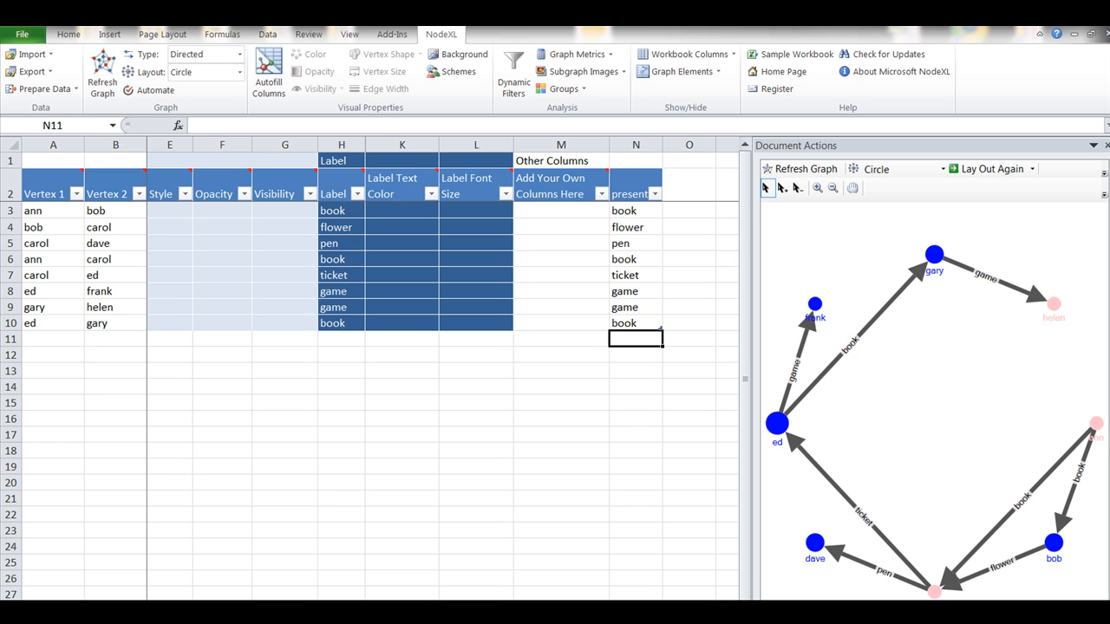
# - Save the workbook as NodeXLGraph1.xlsx on the desktop, replacing the existing file
pyautogui.click(19, 39)
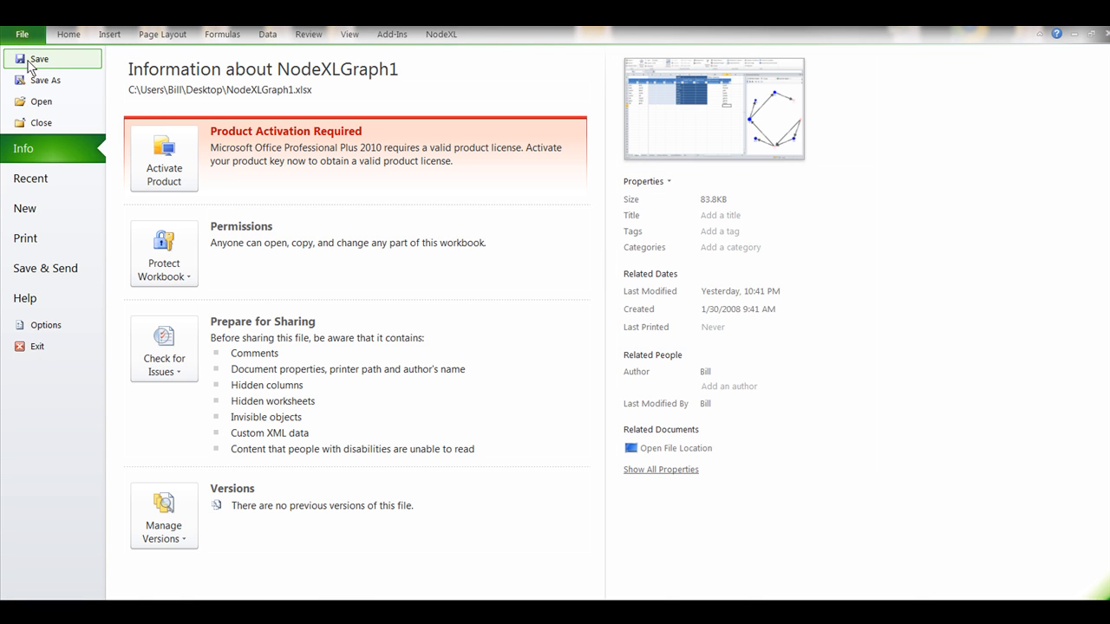
pyautogui.click(32, 81)
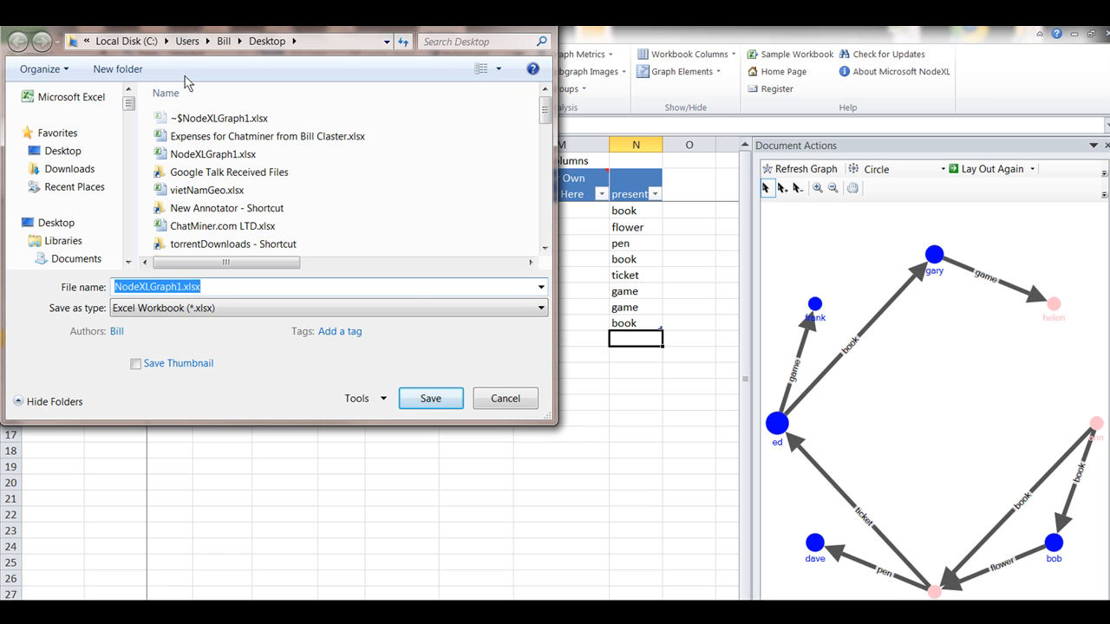
pyautogui.click(427, 397)
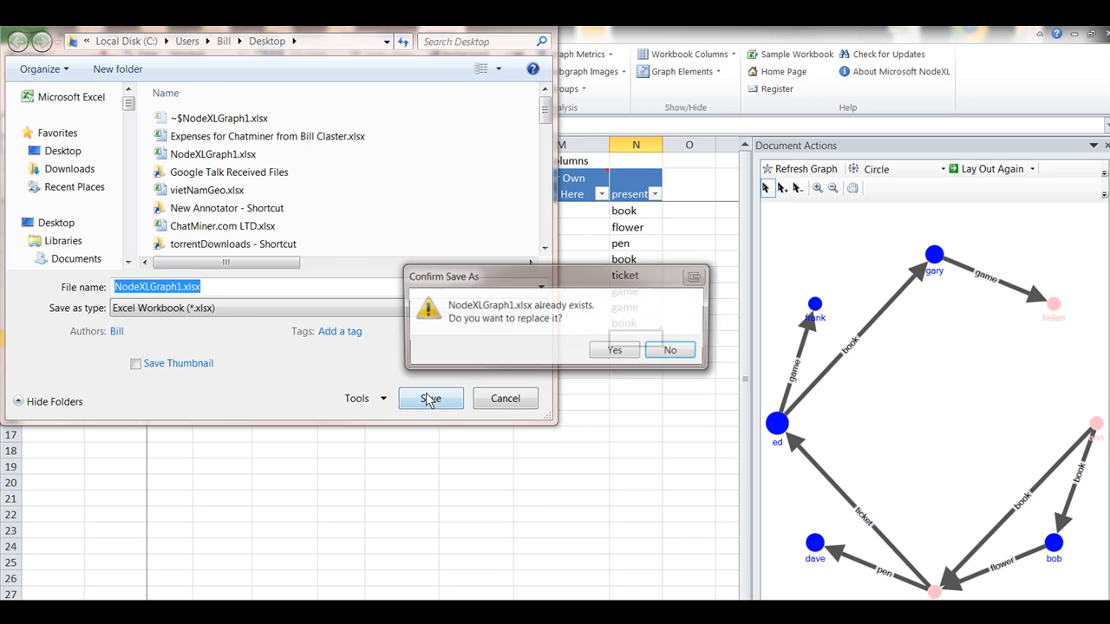
pyautogui.click(612, 353)
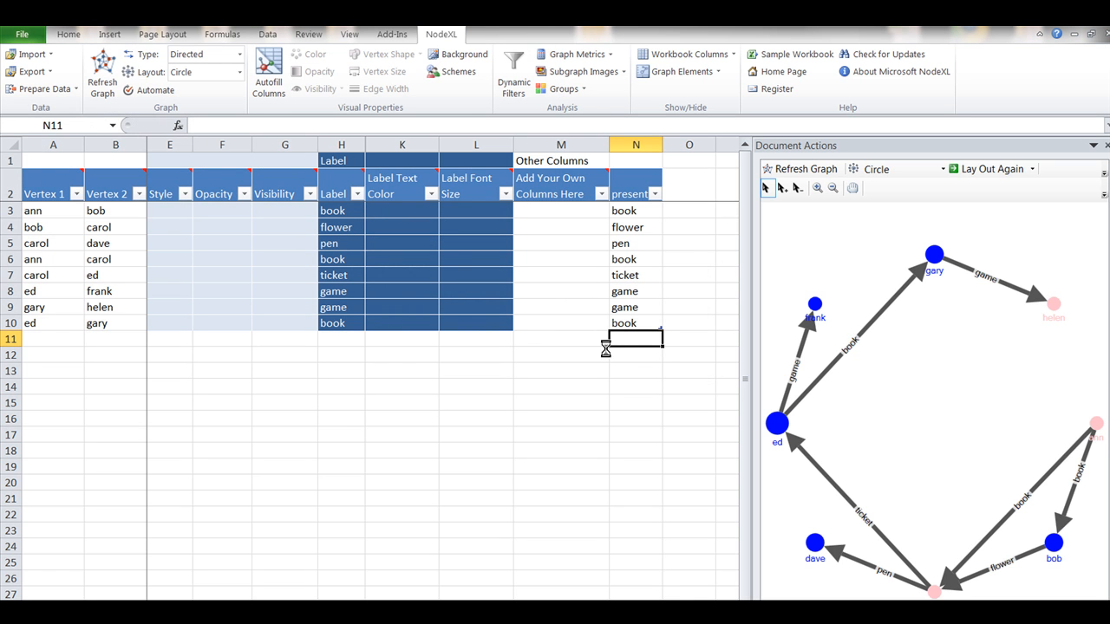